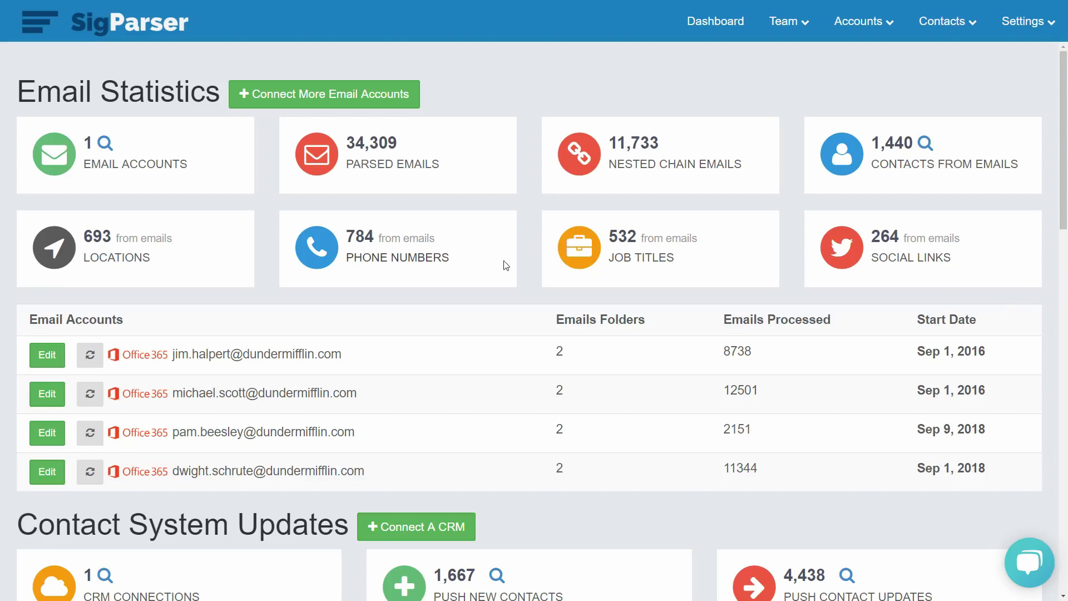
Step: Open the Contacts list and look through its rows
click(953, 25)
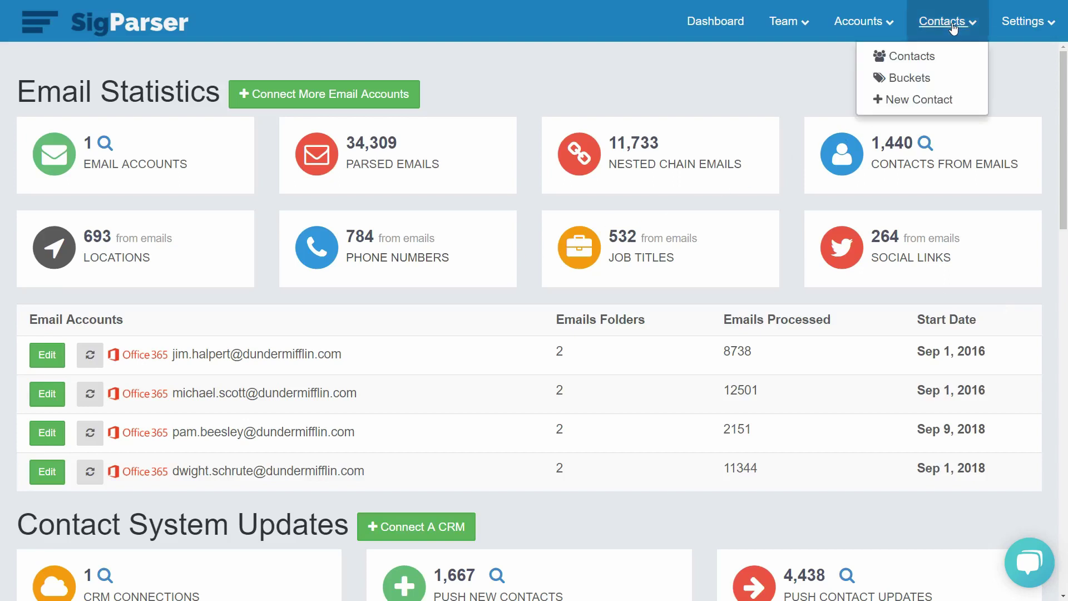
click(933, 62)
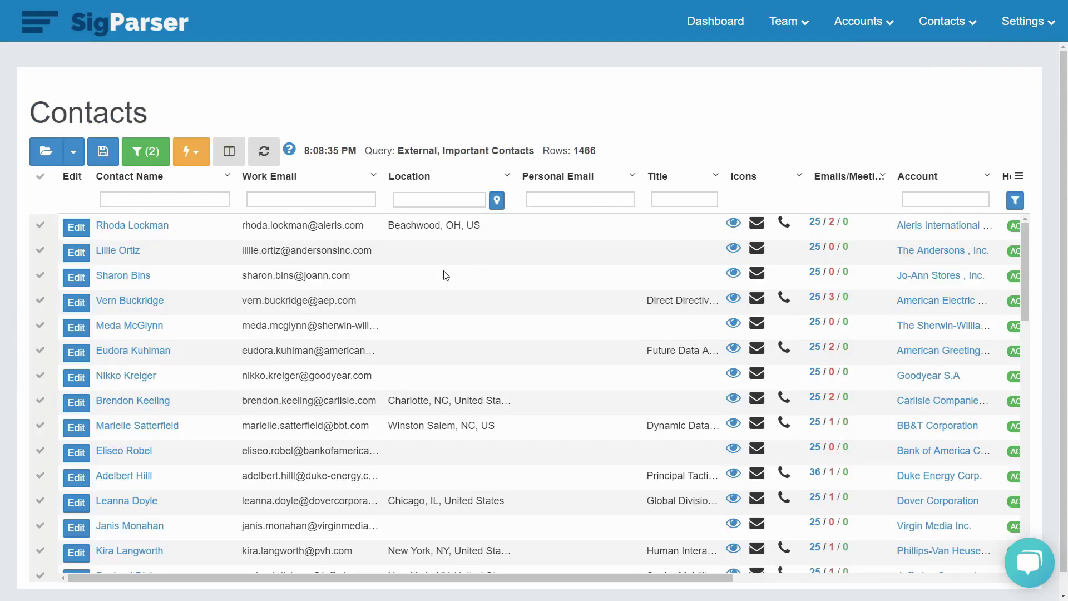
mouse_move(581, 578)
mouse_down()
mouse_move(871, 589)
mouse_move(461, 581)
mouse_up()
scroll(547, 368, down, 6)
scroll(547, 368, down, 10)
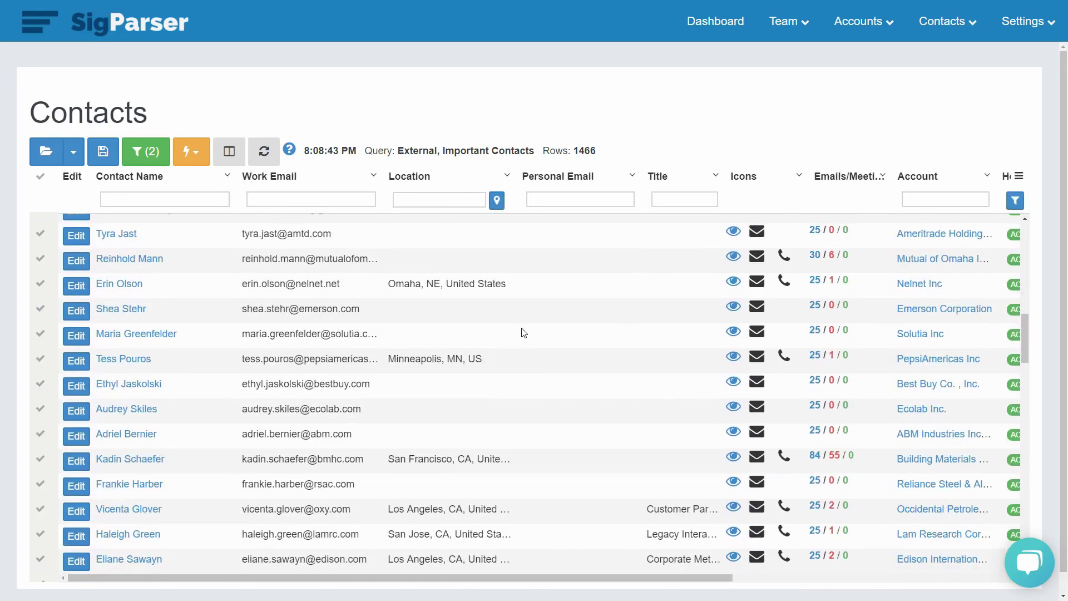
scroll(523, 328, down, 6)
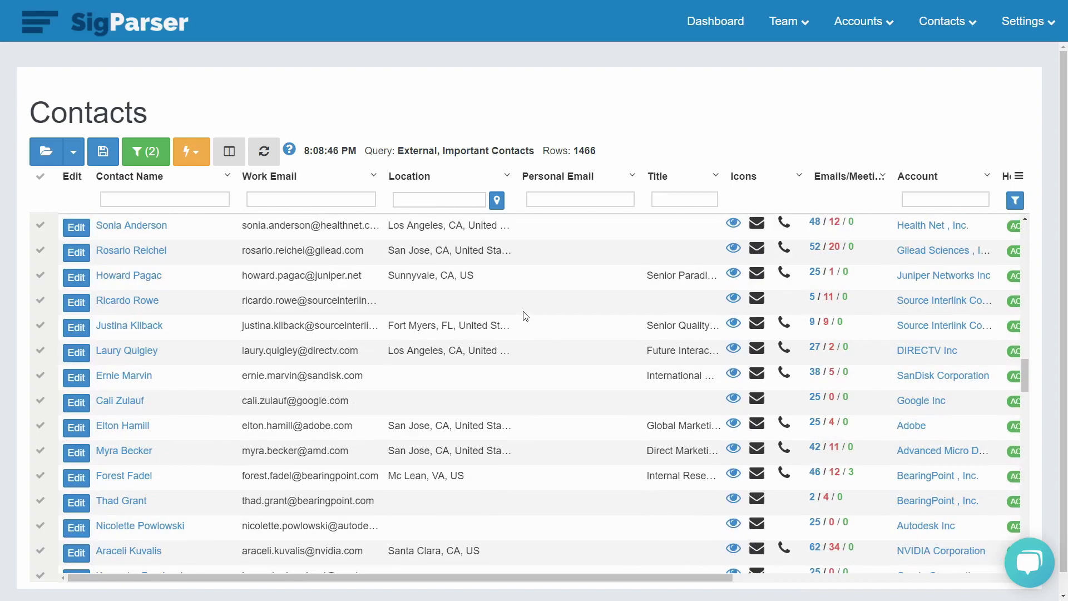
scroll(528, 334, up, 15)
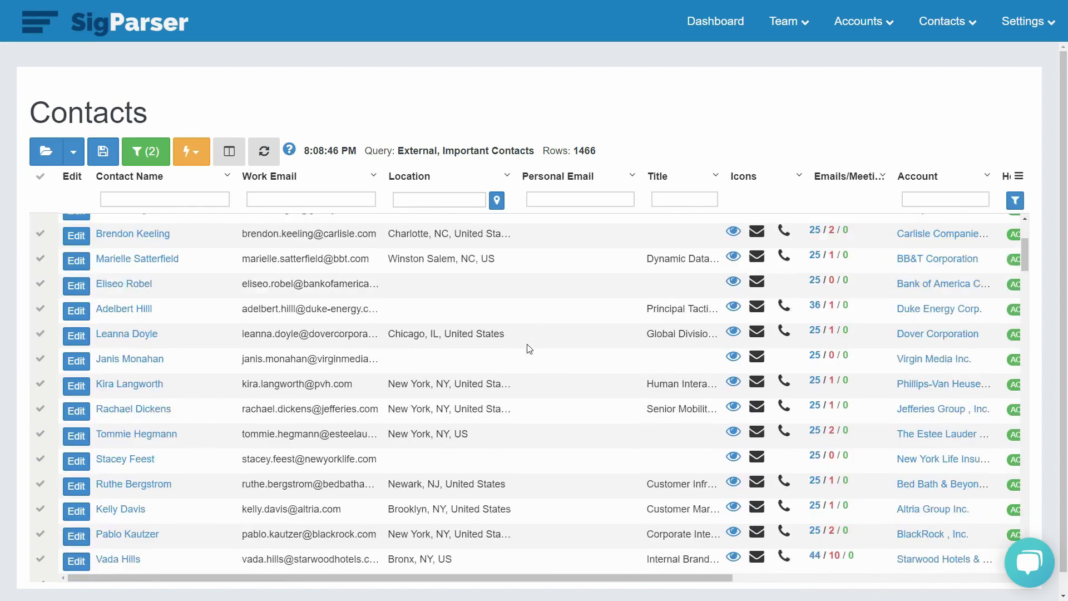
scroll(530, 349, up, 3)
Step: Filter the Contact Name column by the beginning of a contact's last name, and clear the filter
click(161, 200)
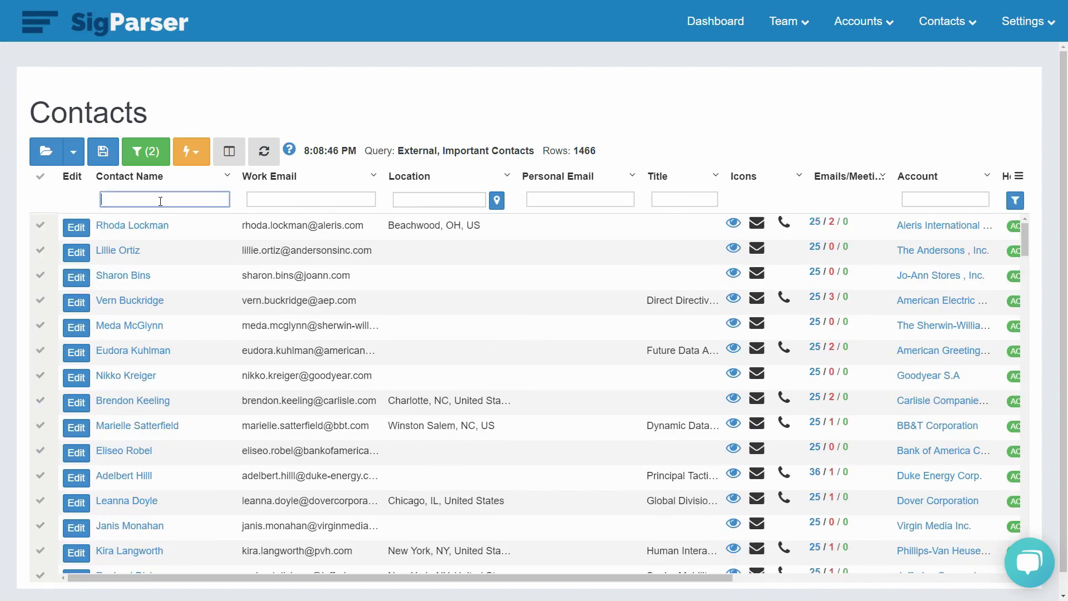
text(McGl)
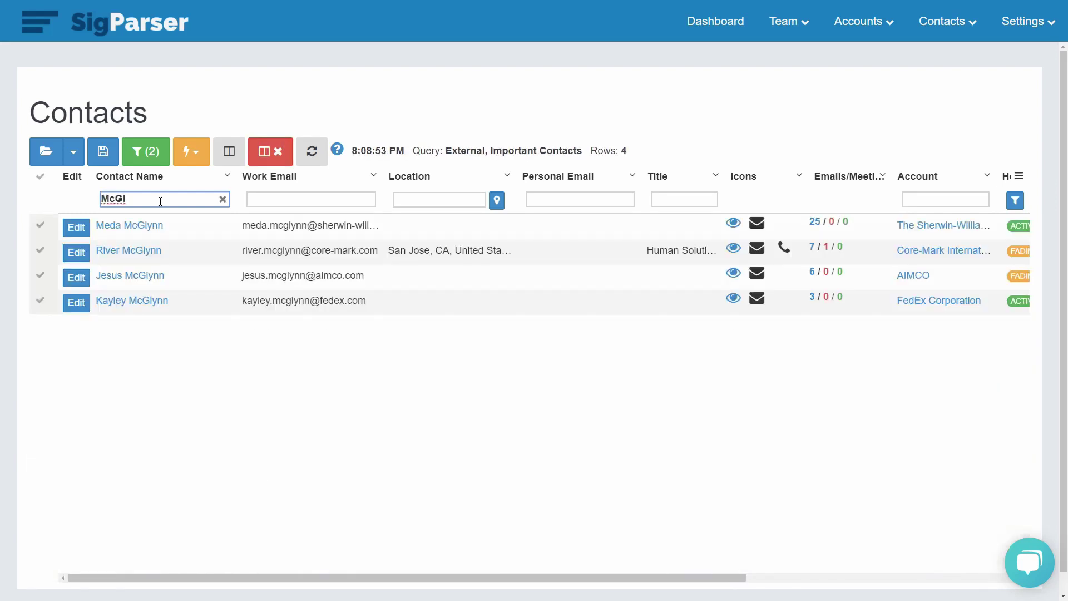
click(275, 158)
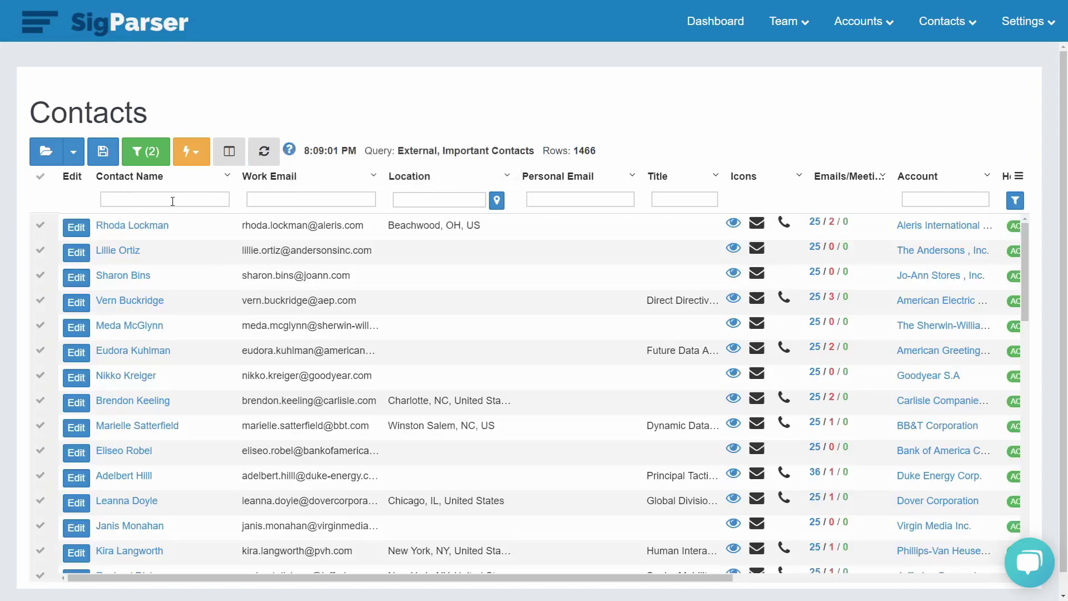
click(295, 195)
text(mc)
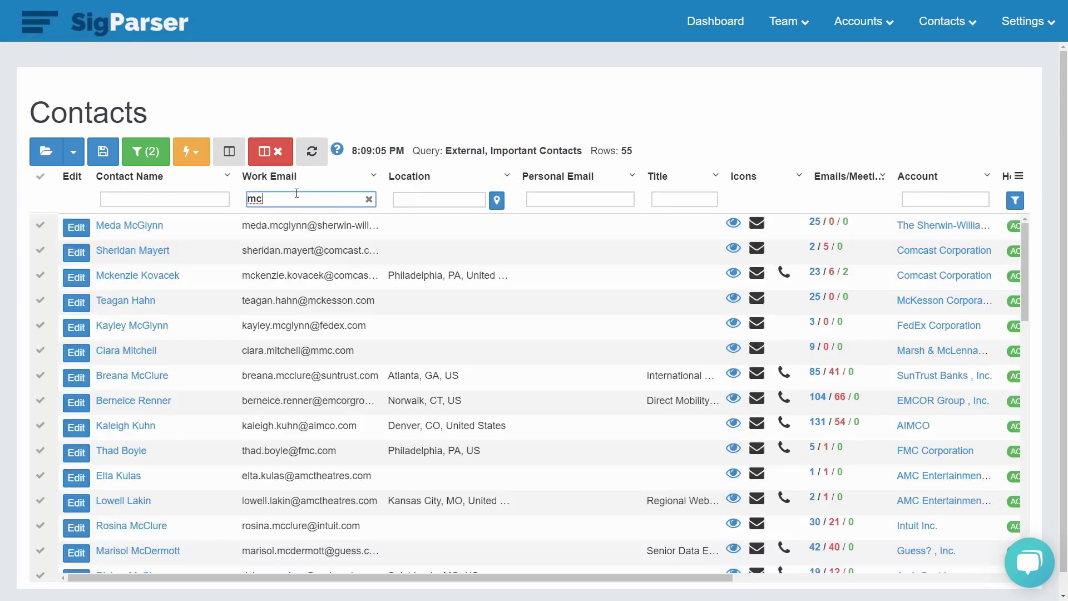
text(g)
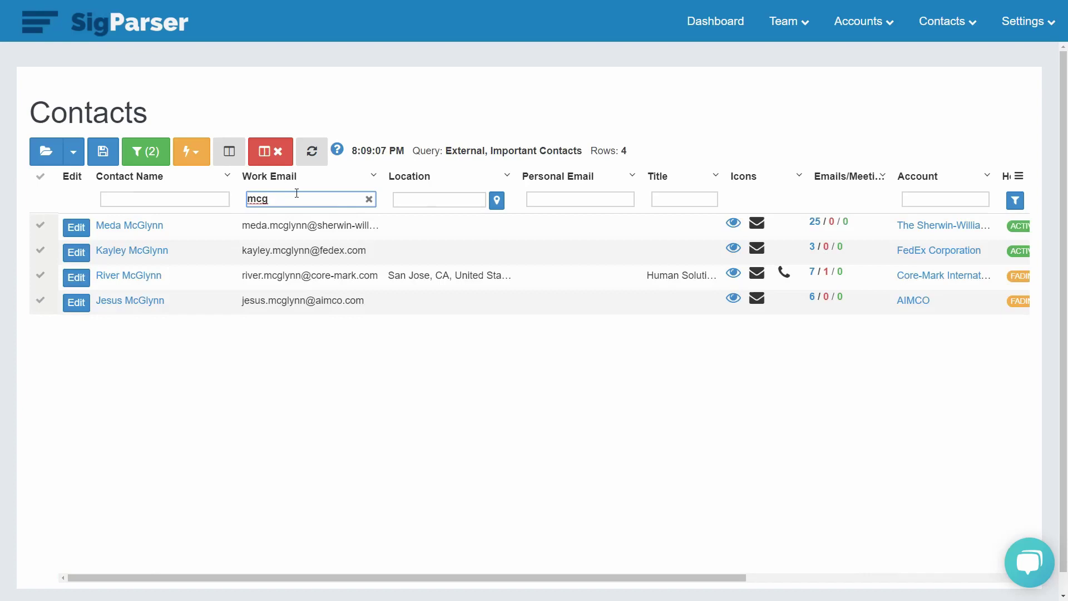
click(272, 151)
text(@sher)
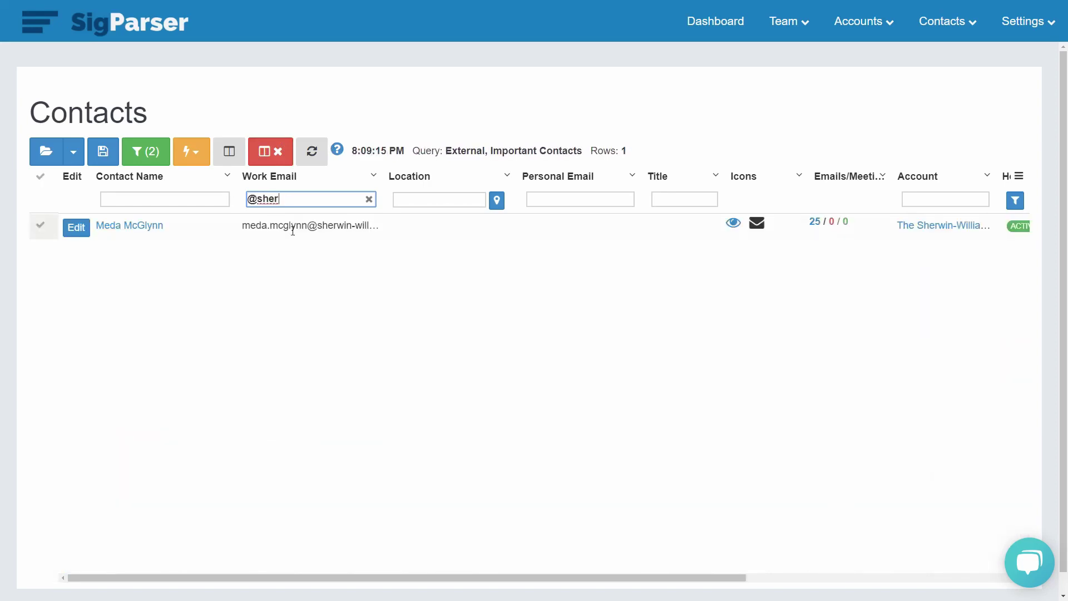
click(273, 161)
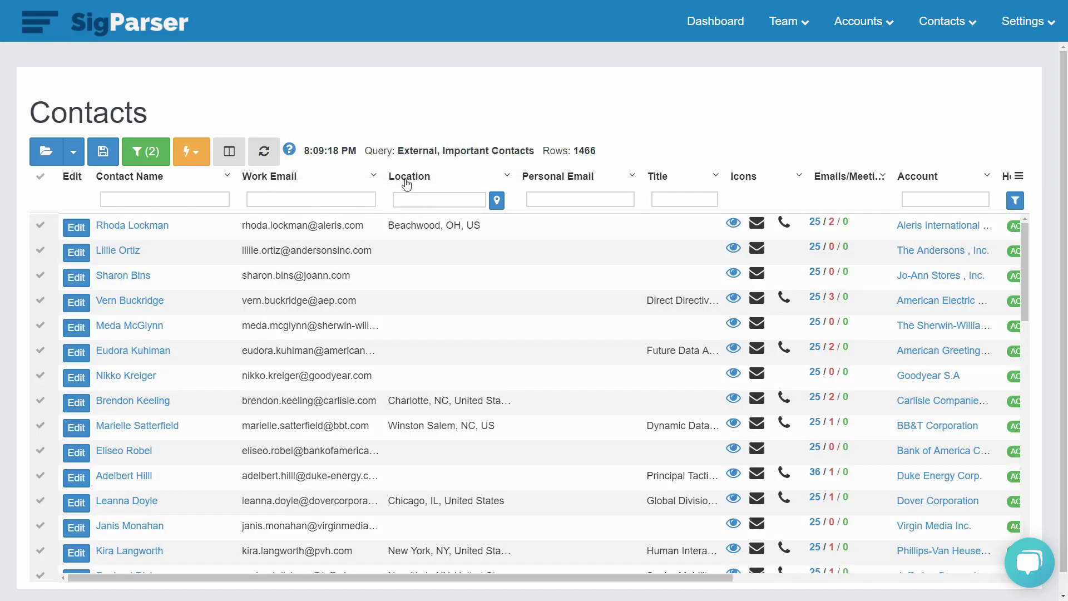
Step: Open the column settings of the contacts grid and search for "person"
mouse_move(279, 177)
mouse_down()
mouse_move(463, 177)
mouse_move(291, 176)
mouse_up()
click(230, 153)
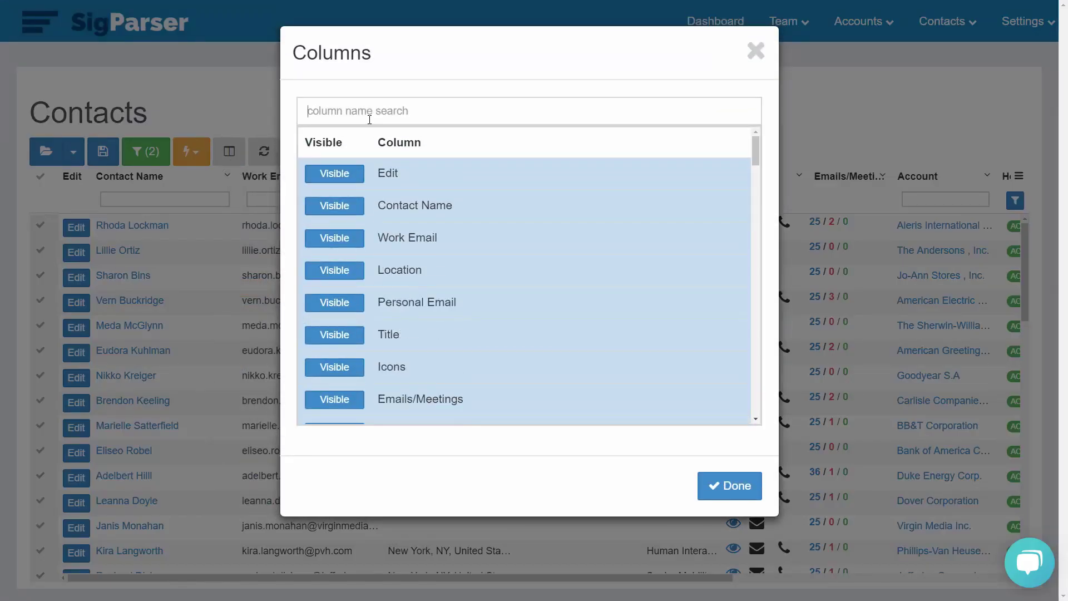
text(person)
Step: Search the columns for "location" and make Location State, Location City, Location Zip Code and Location Country visible
drag(369, 120, 281, 122)
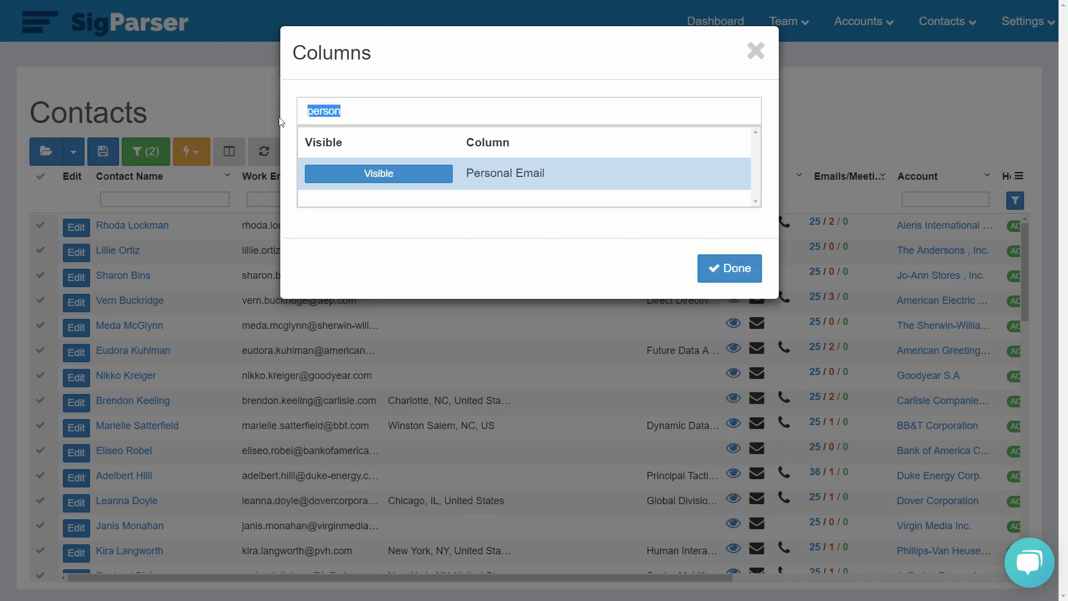
key(BackSpace)
text(location)
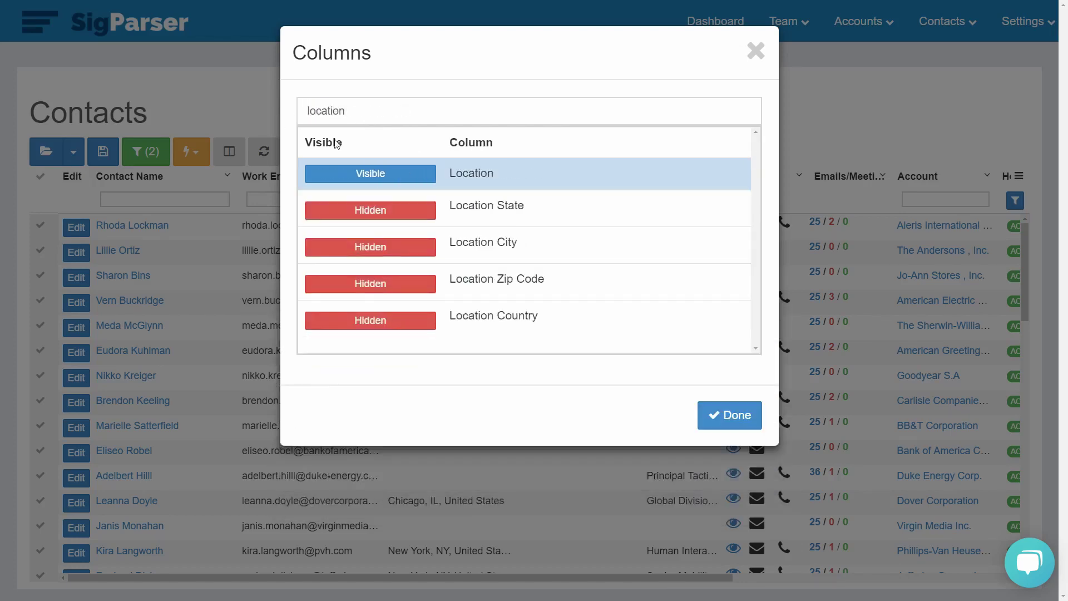
click(389, 210)
click(389, 240)
click(389, 277)
click(393, 305)
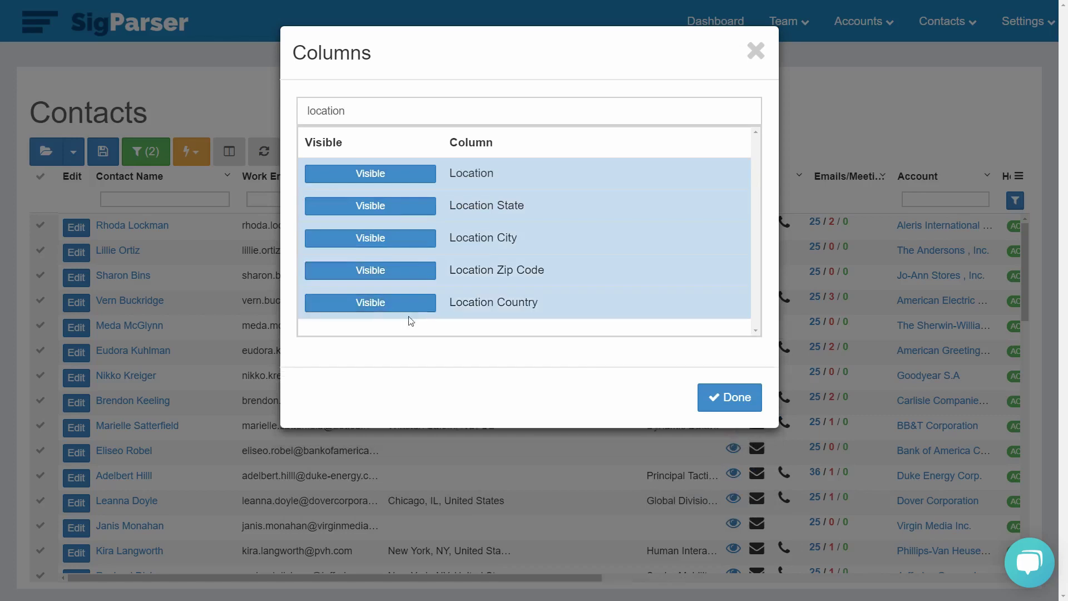
click(739, 399)
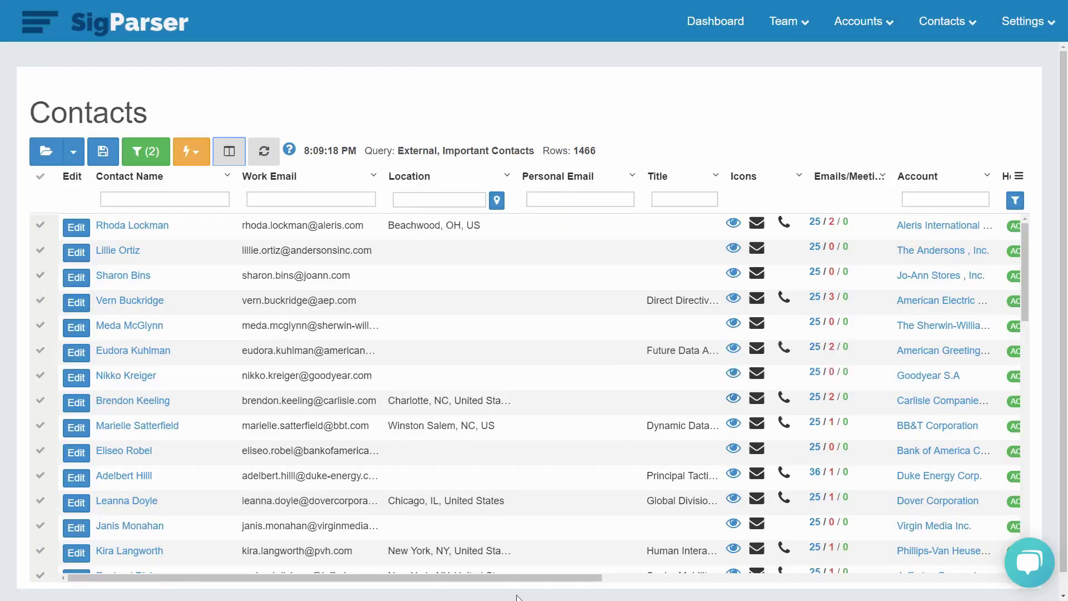
Step: Filter the contacts by CA in the Location State column and look over the matching rows
drag(505, 580, 965, 584)
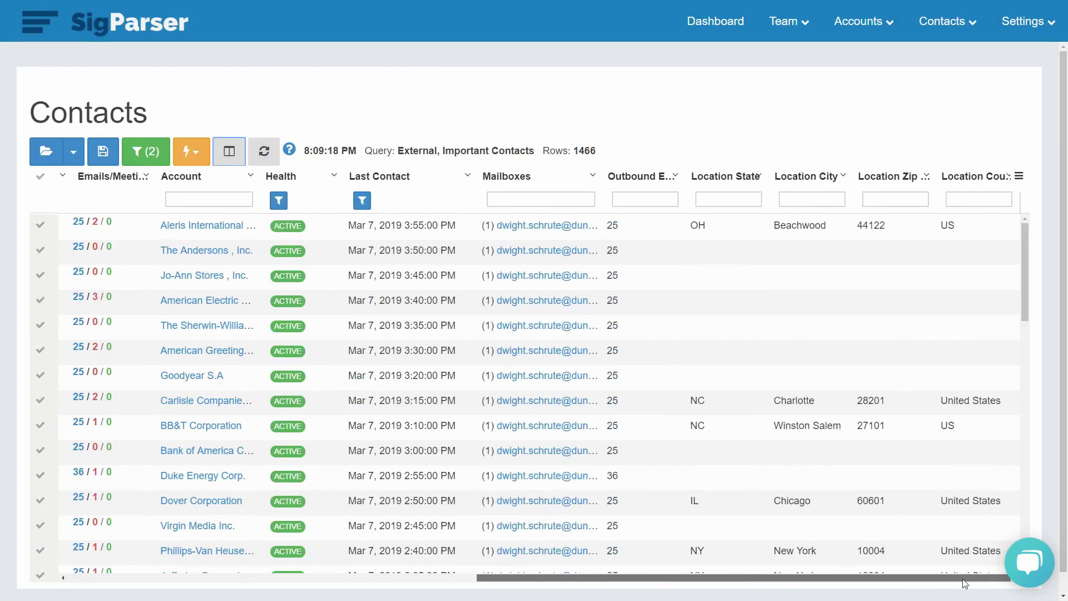
click(728, 200)
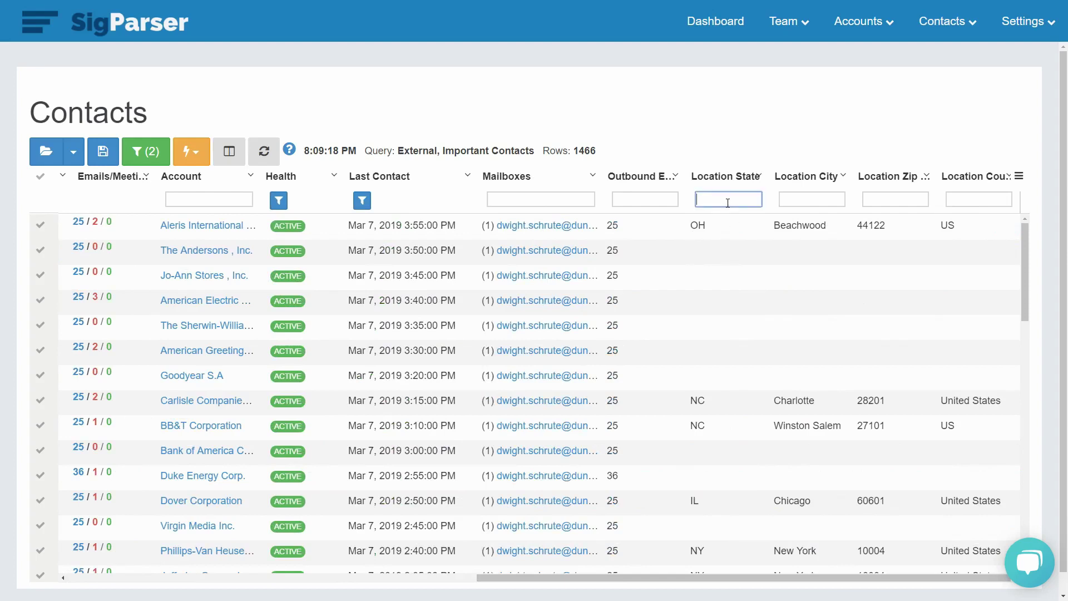
text(CA)
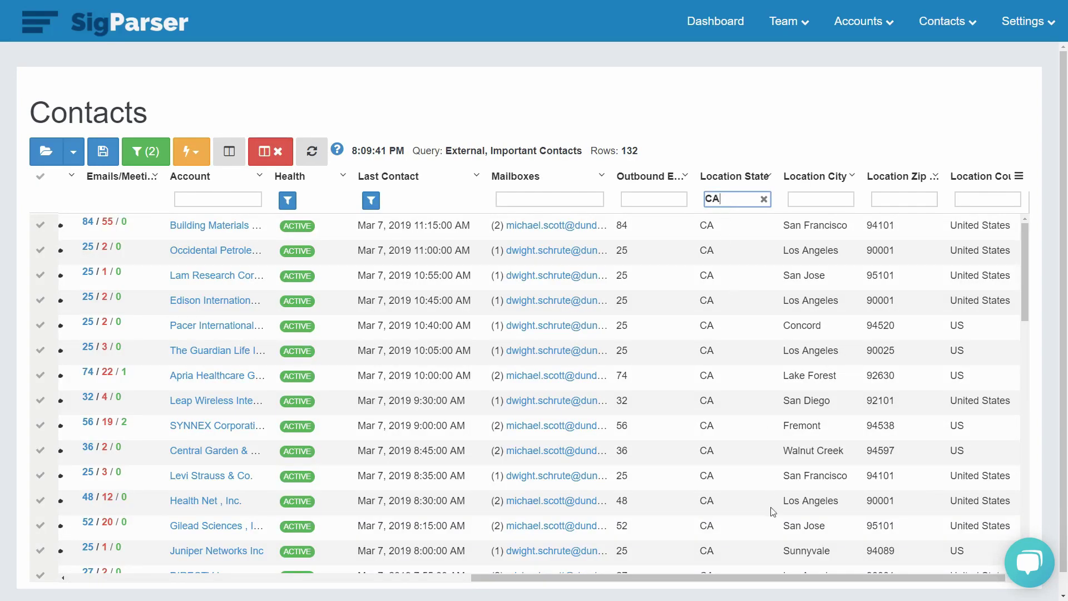
drag(779, 578, 376, 577)
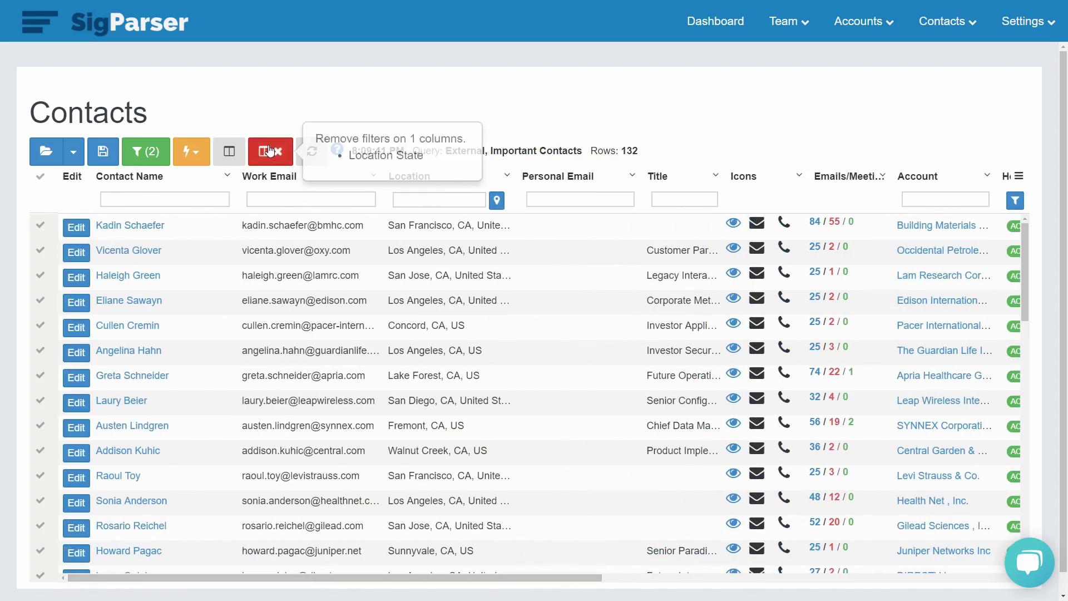
drag(622, 151, 646, 158)
click(647, 158)
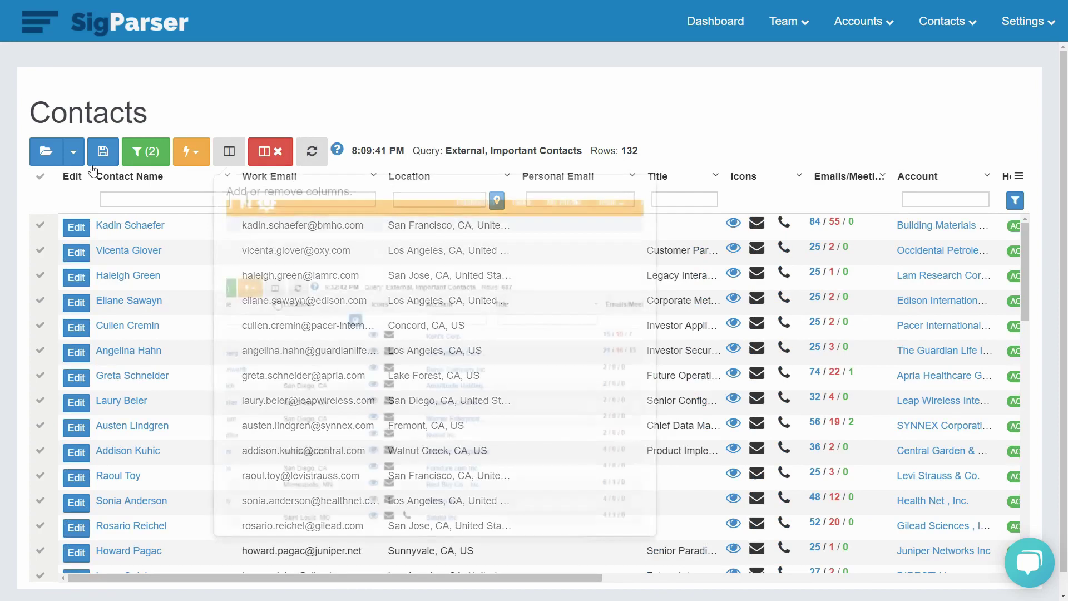
Step: View the current rules in the Filter Designer, close it, and remove the Location State column filter
click(146, 151)
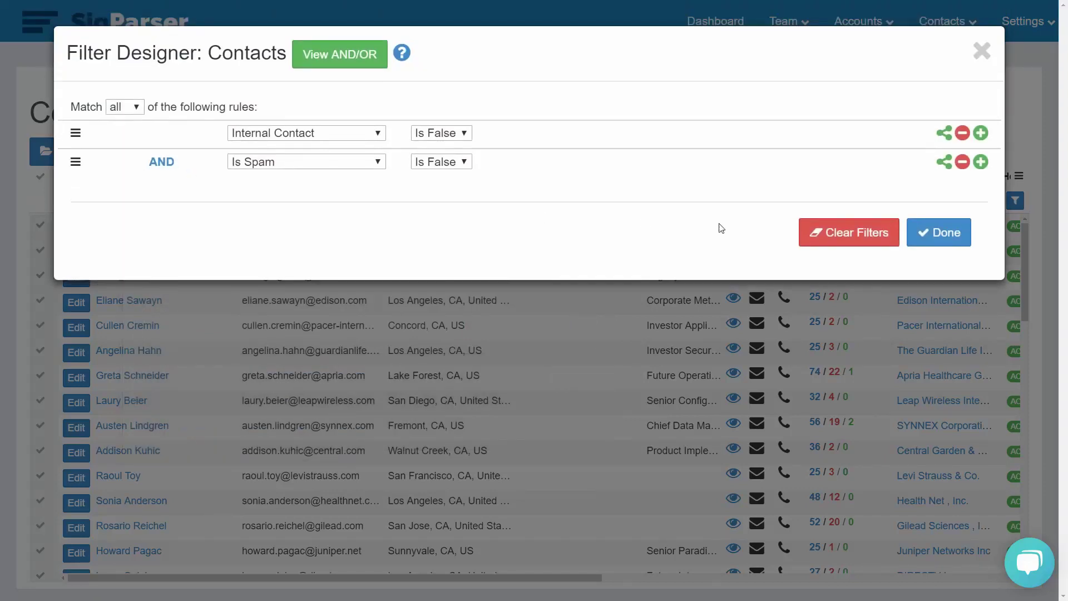
click(930, 232)
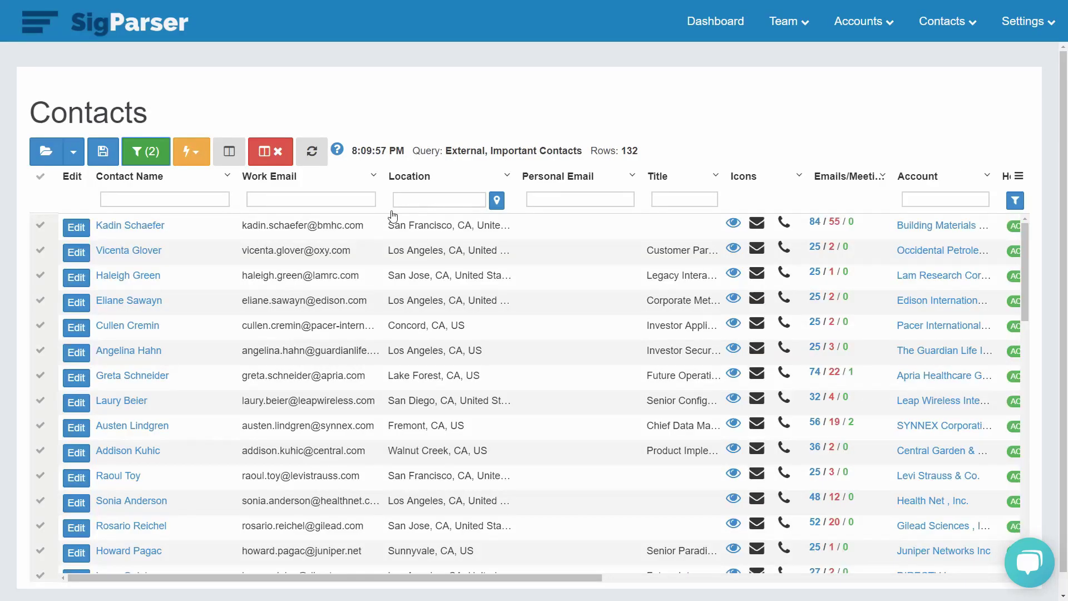
click(270, 151)
Step: Add a Filter Designer rule for Contact Name containing a contact's first name, and apply it
click(146, 151)
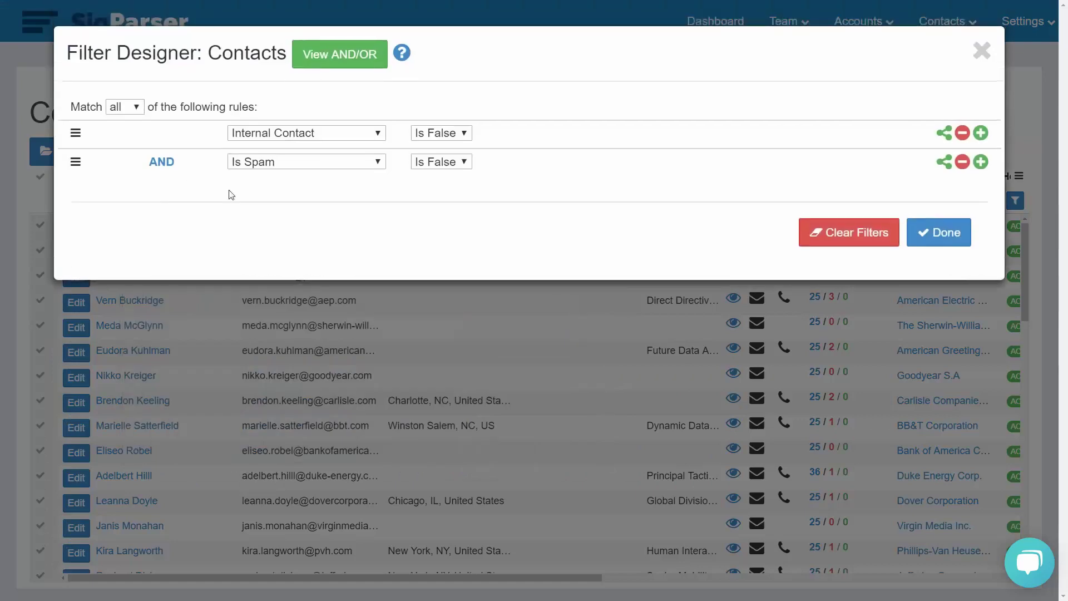
click(981, 161)
click(445, 192)
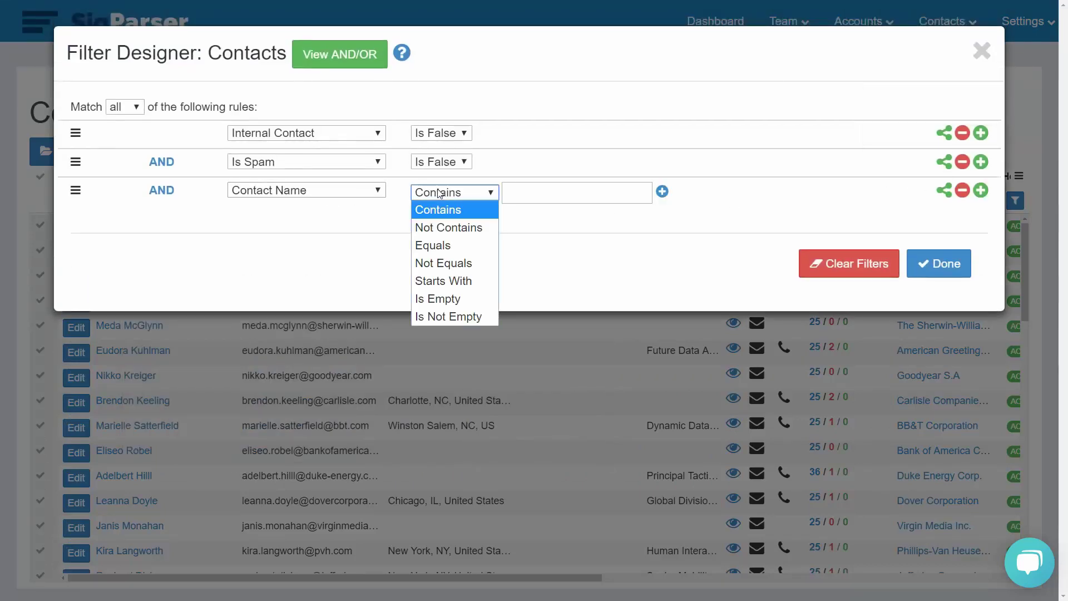
click(521, 192)
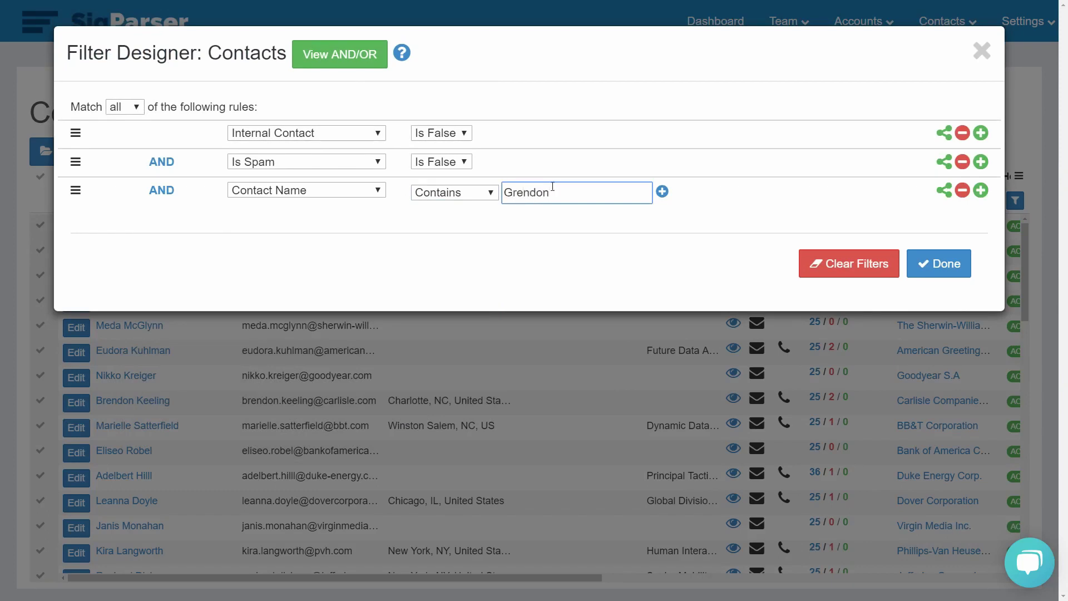
click(922, 266)
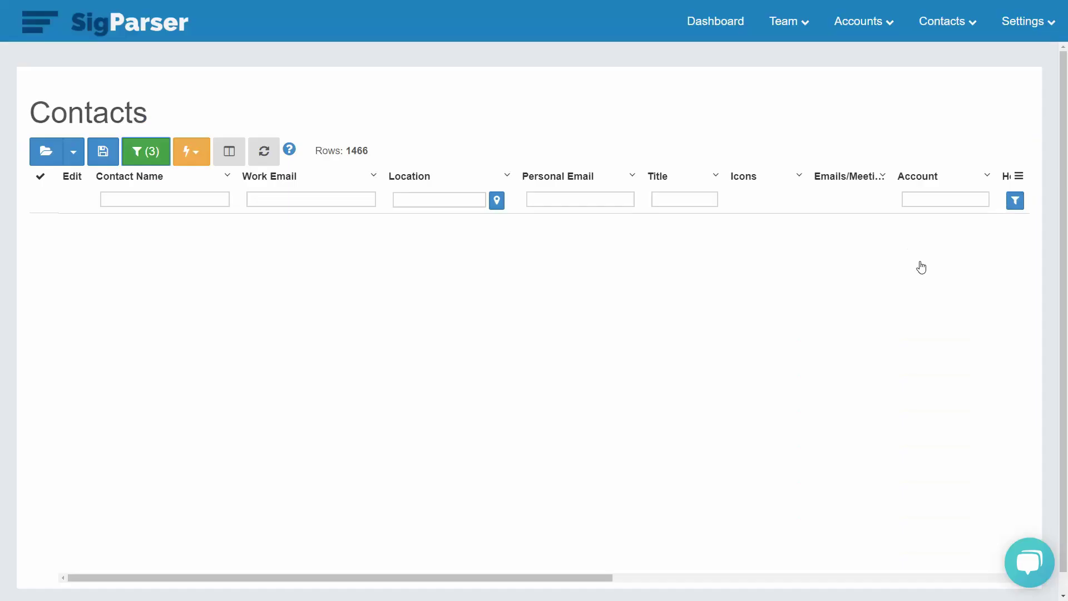
Step: Correct the misspelled first name in the Contact Name rule and apply the filter
click(140, 152)
double_click(533, 199)
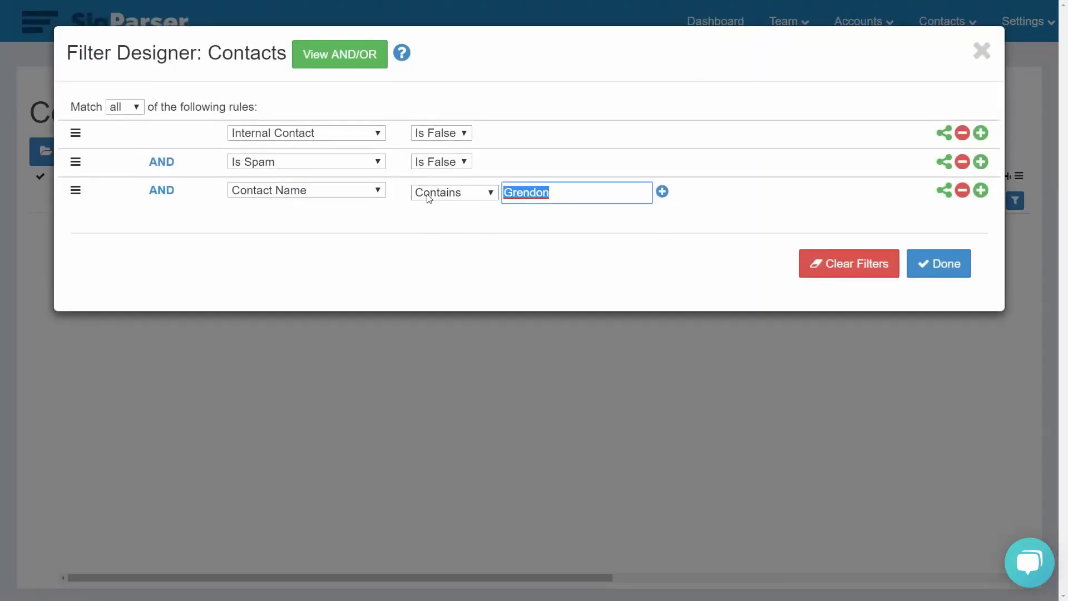
text(B)
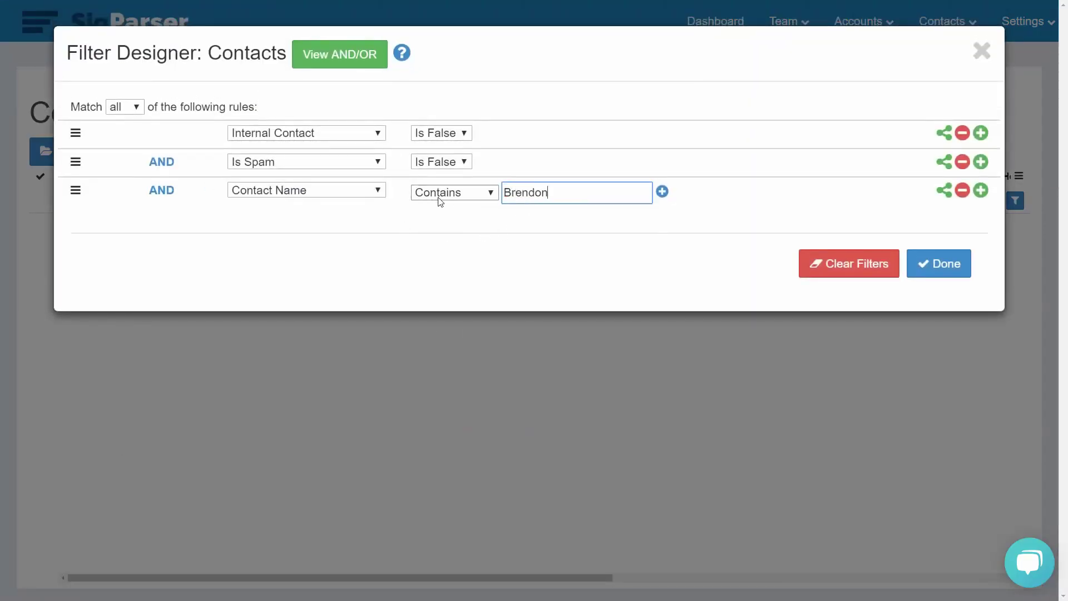
click(948, 263)
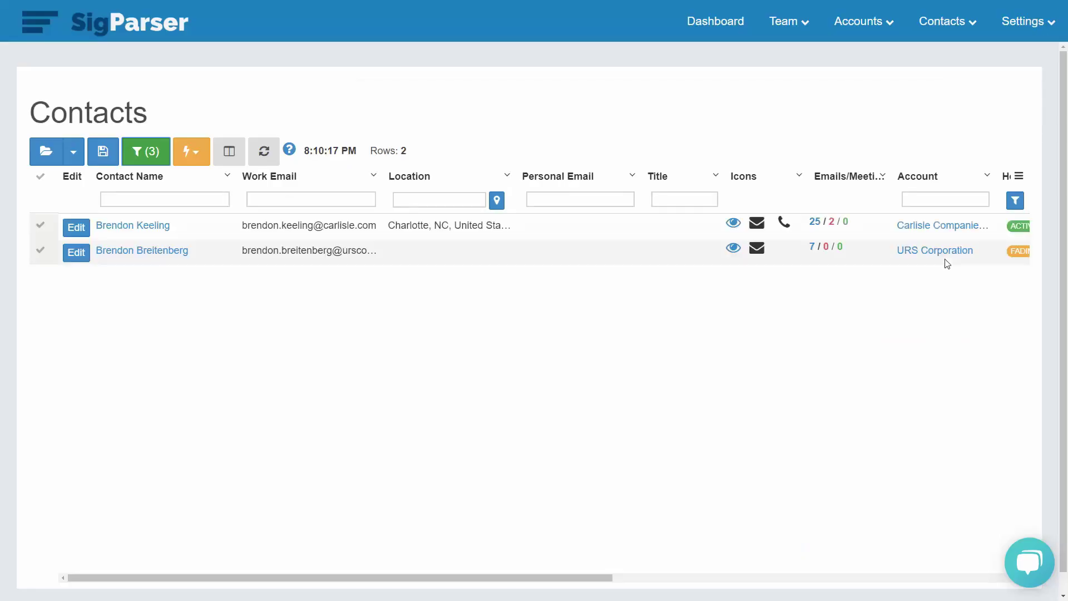
Step: Add a second first name as an OR value to the Contact Name rule and apply the filter
click(156, 155)
click(662, 192)
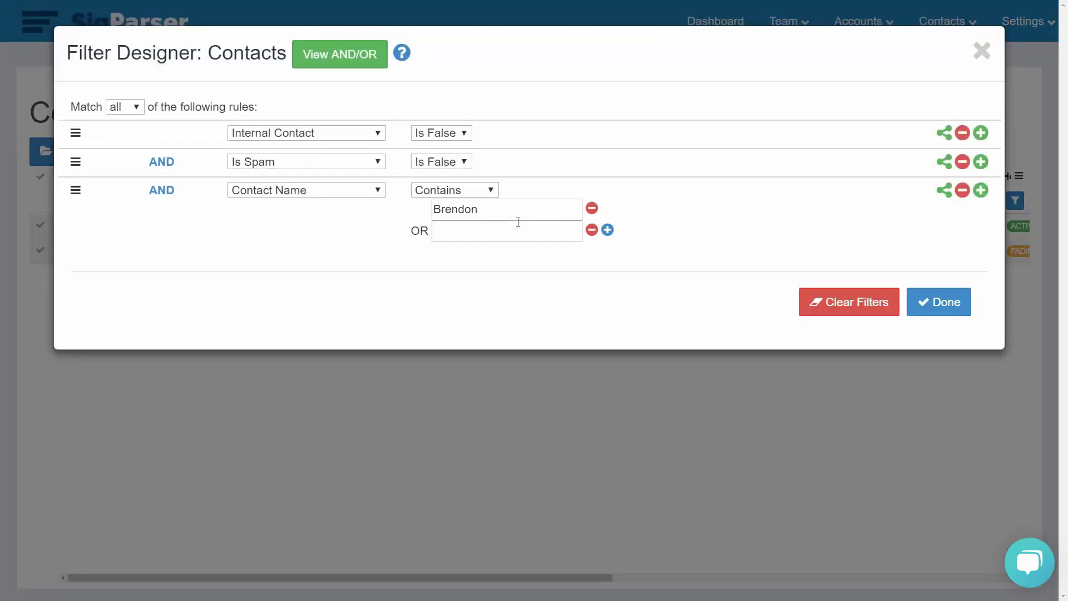
click(497, 232)
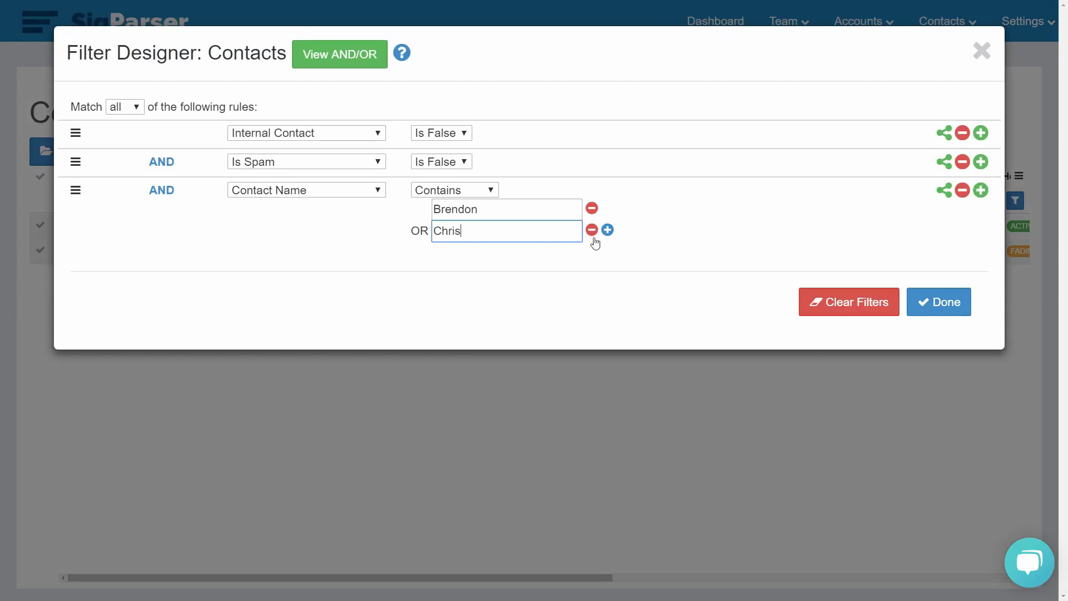
click(938, 303)
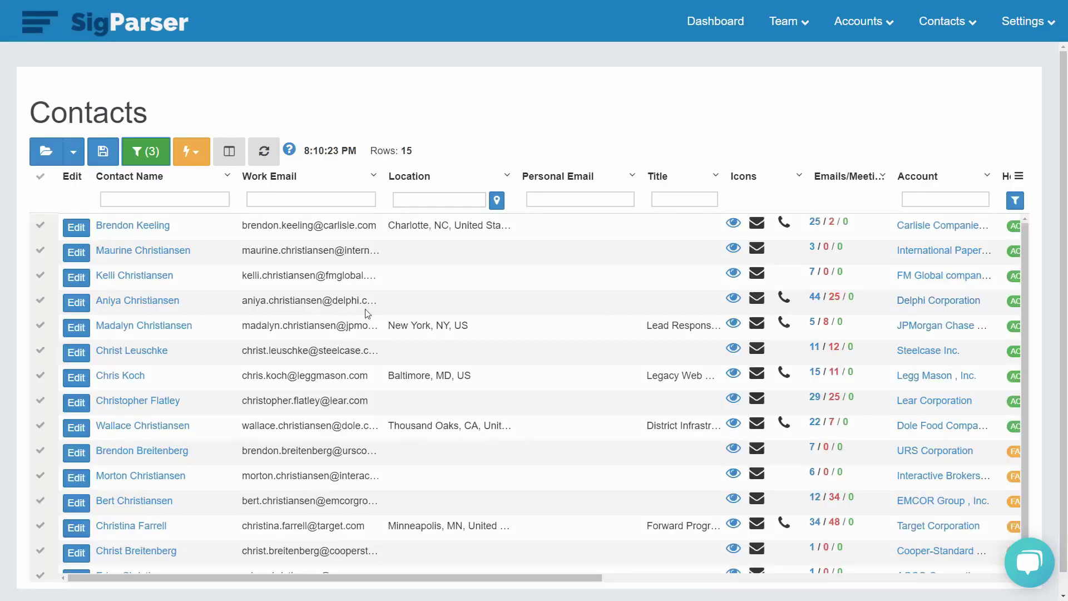
Step: Add a third first name as an OR value to the Contact Name rule and apply the filter
click(151, 161)
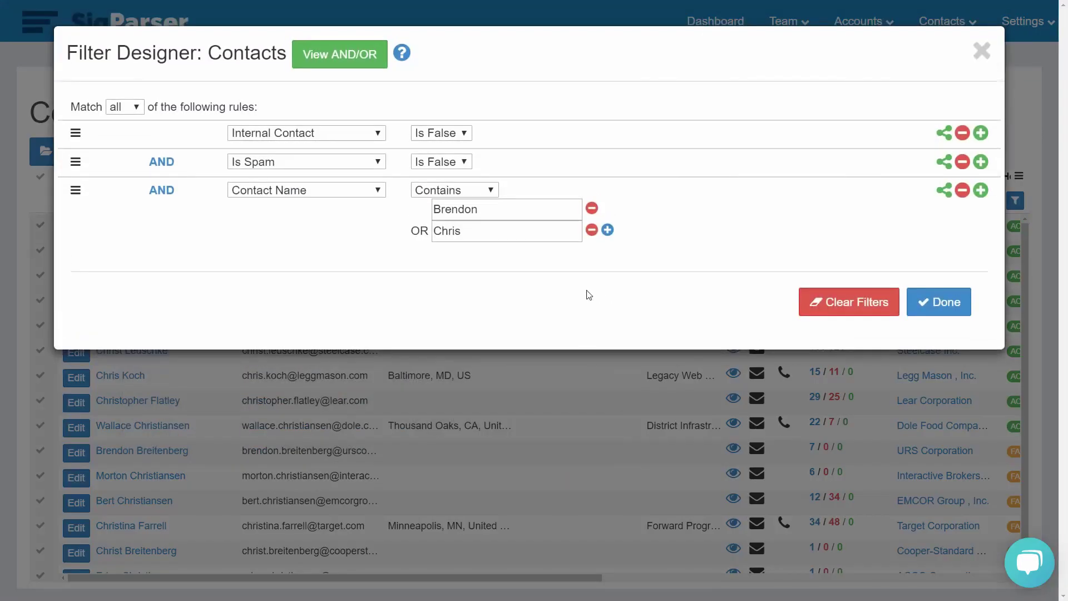
click(608, 230)
click(485, 253)
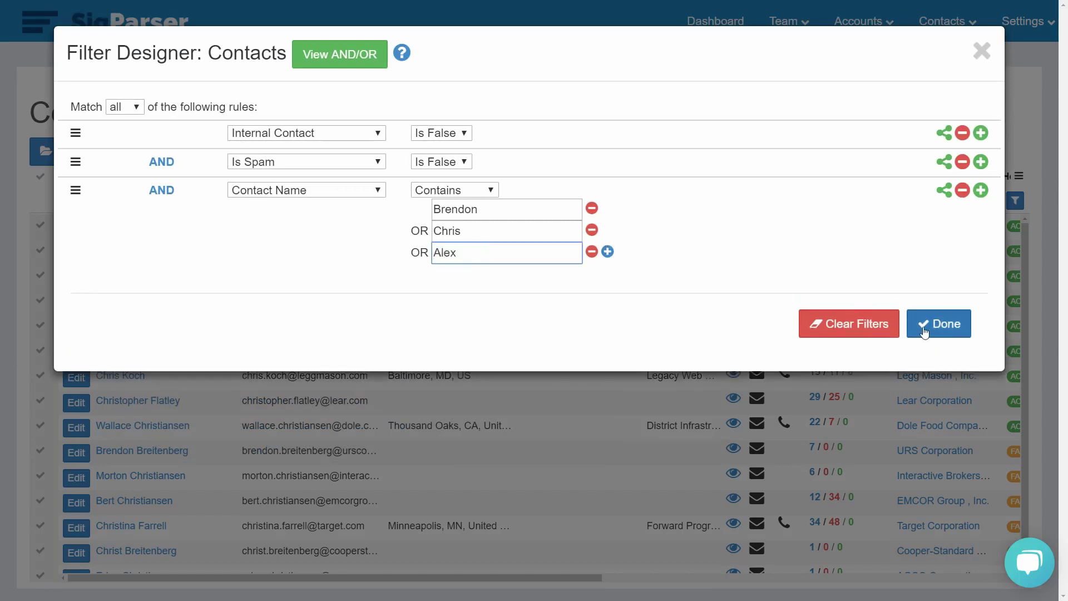
click(946, 327)
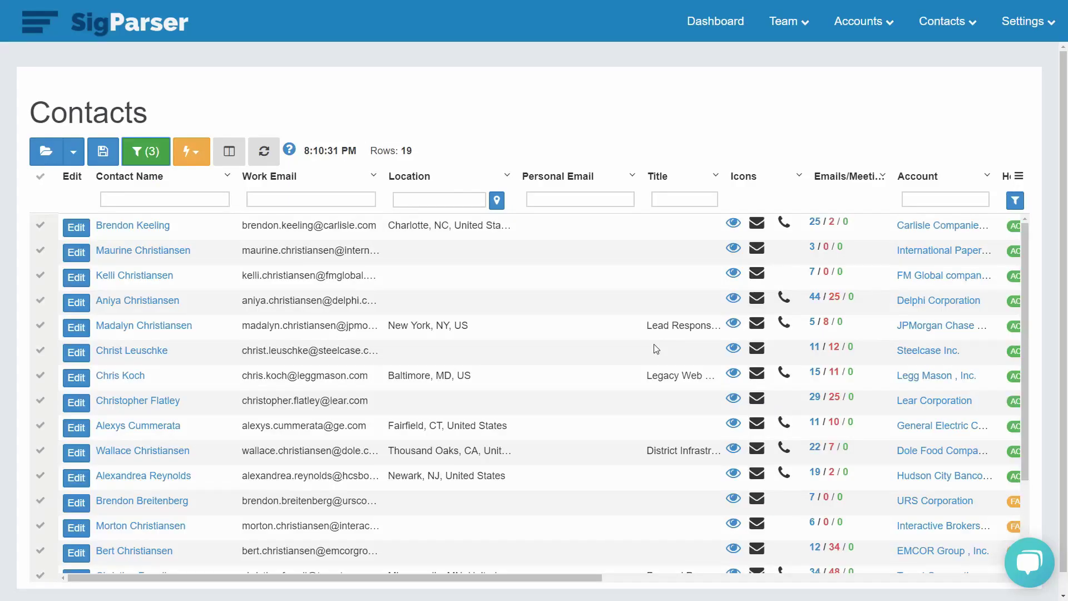
Step: Nest the Contact Name rule in the Filter Designer inside a sub-group that matches Any of its rules
click(143, 160)
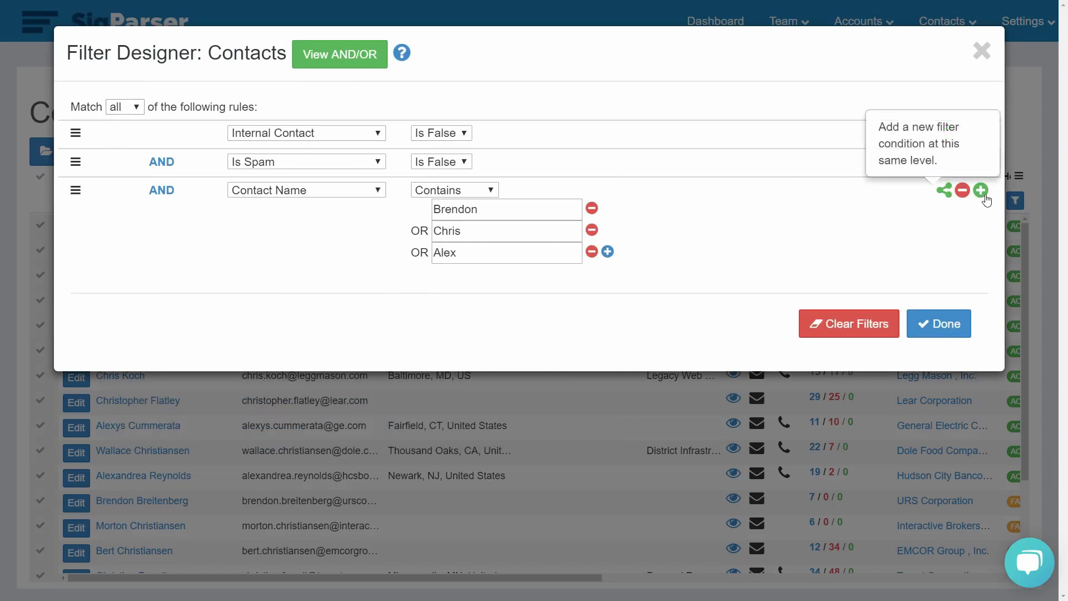
click(944, 191)
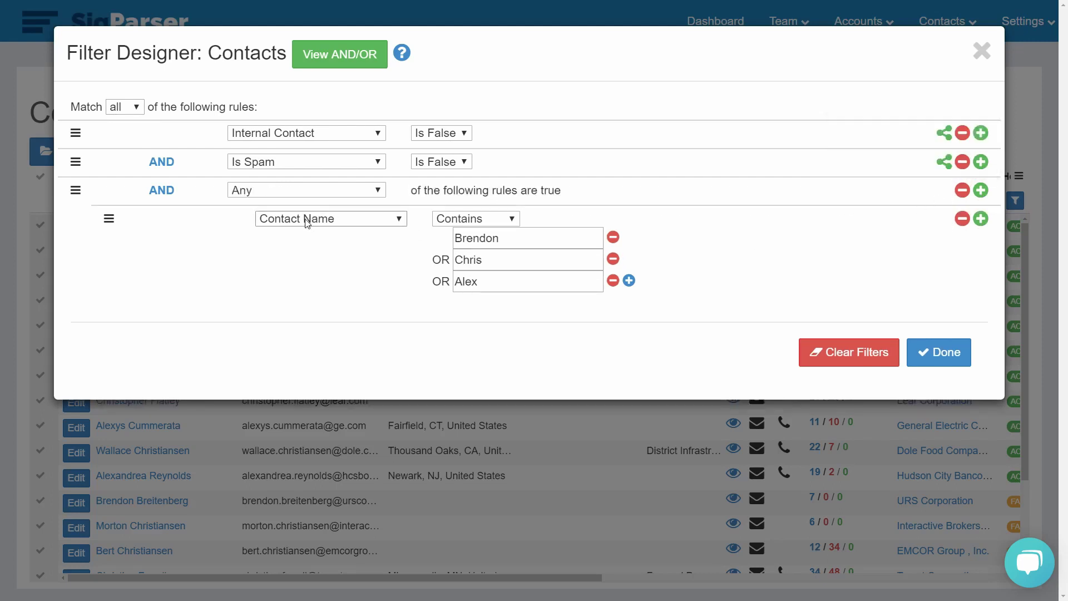
click(291, 192)
click(293, 195)
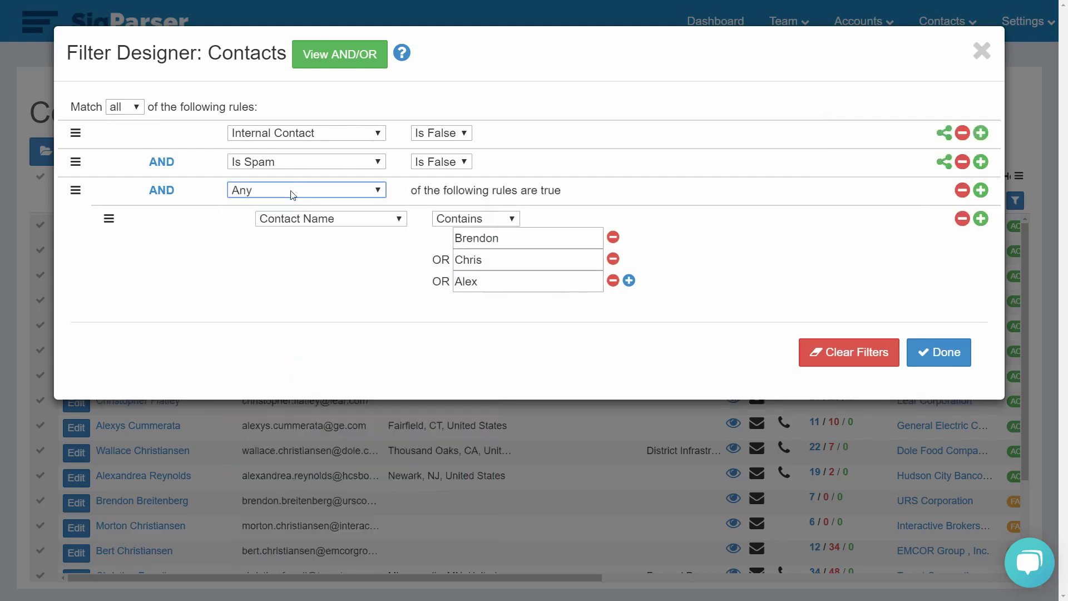
Step: Add an OR rule to the Any group for Account containing Dell, and apply the filter
click(980, 219)
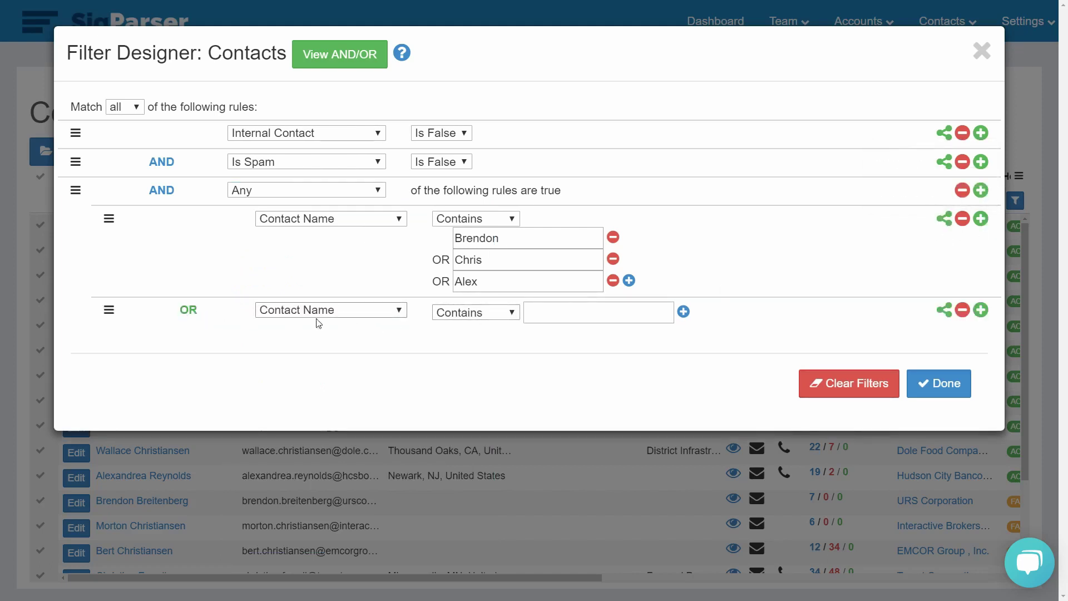
click(570, 309)
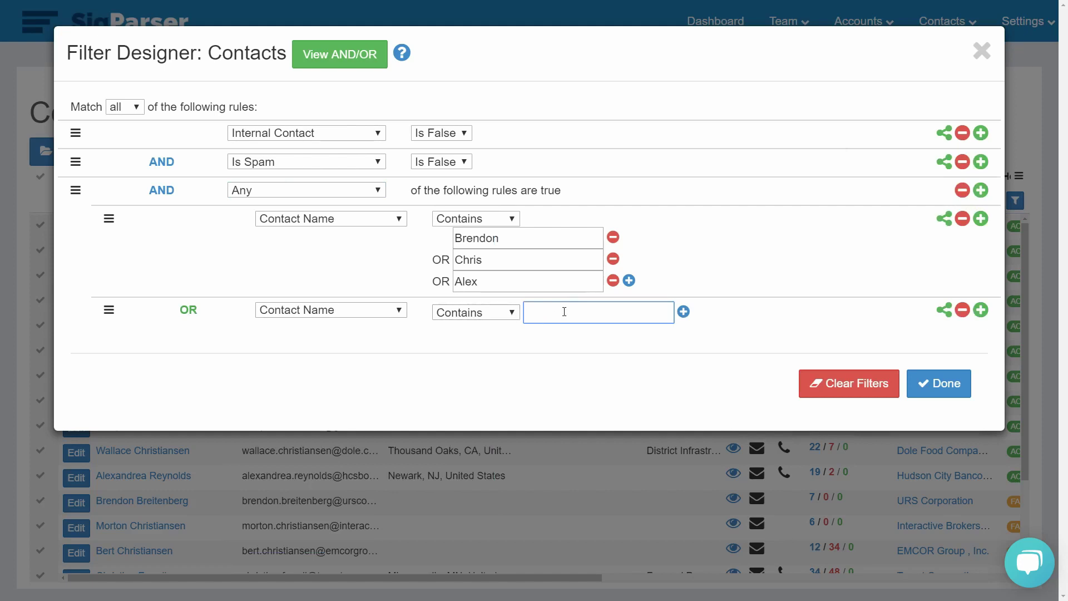
click(494, 315)
click(494, 315)
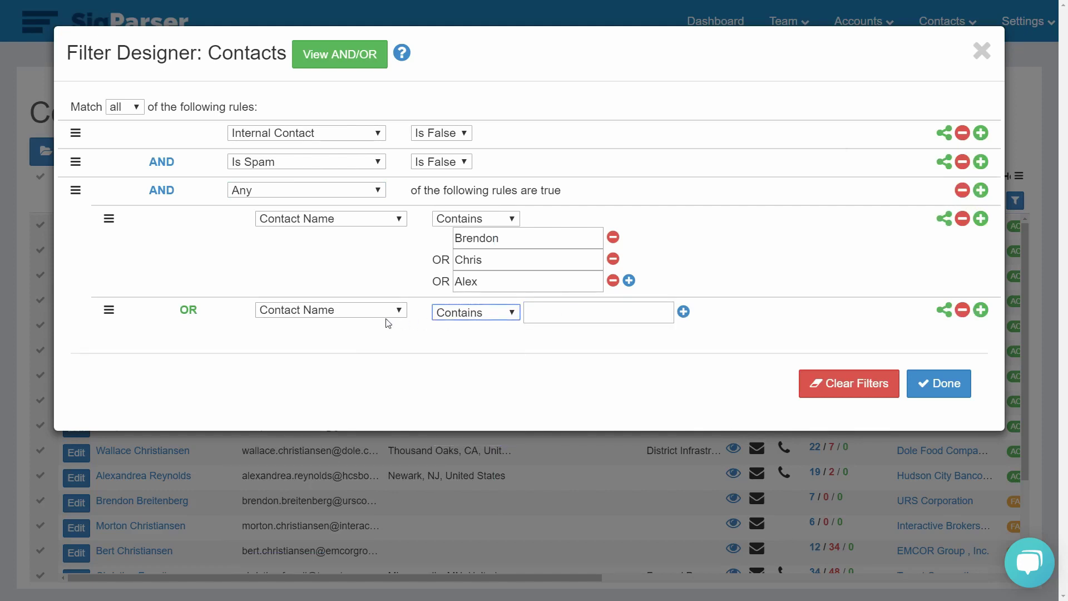
click(404, 313)
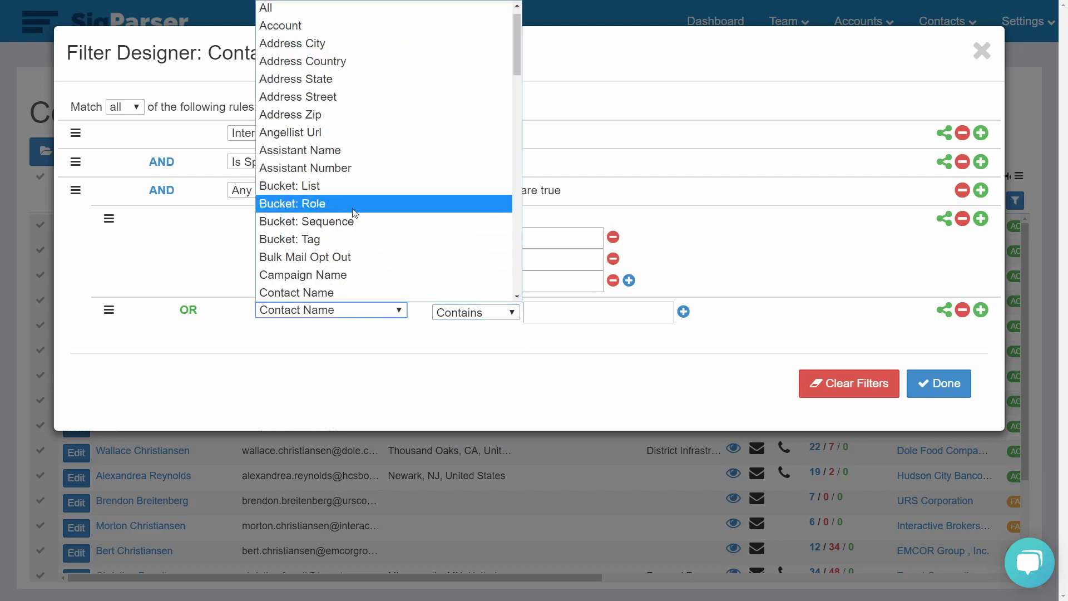
click(326, 25)
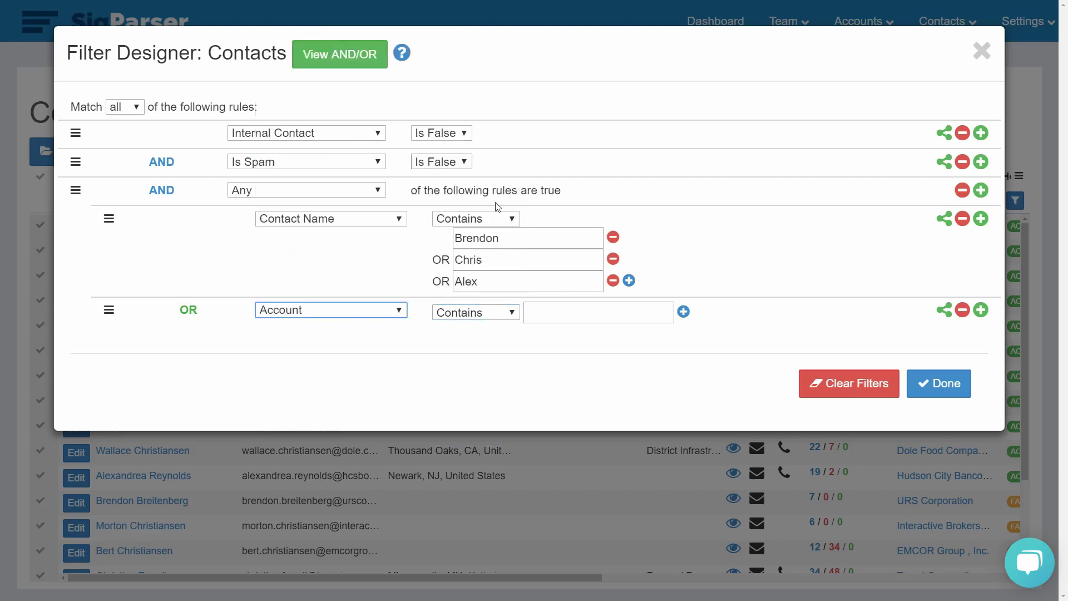
click(555, 315)
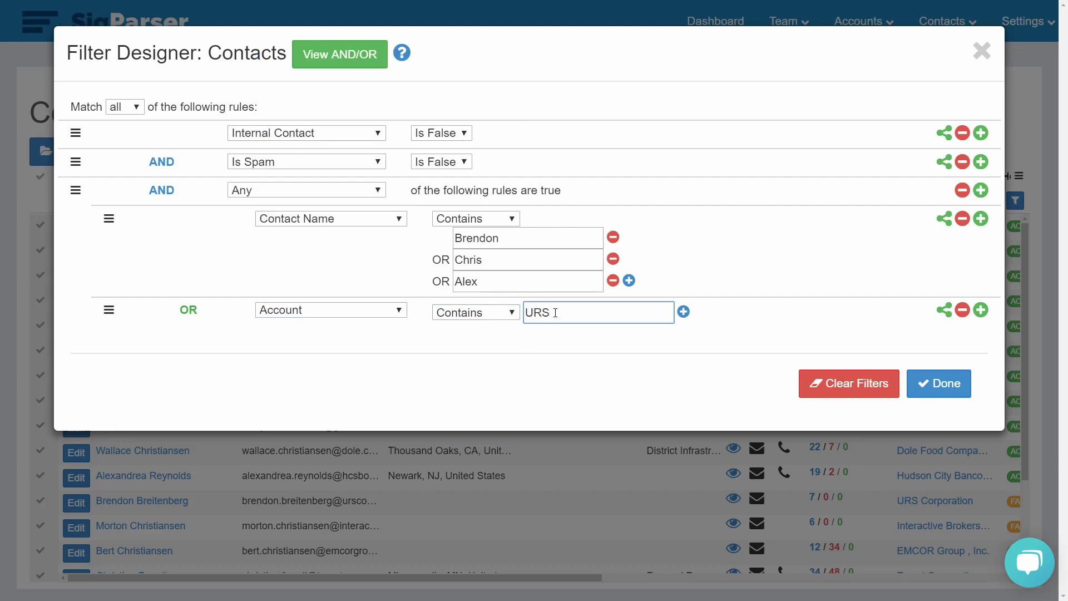
key(BackSpace)
key(BackSpace)
key(BackSpace)
click(945, 389)
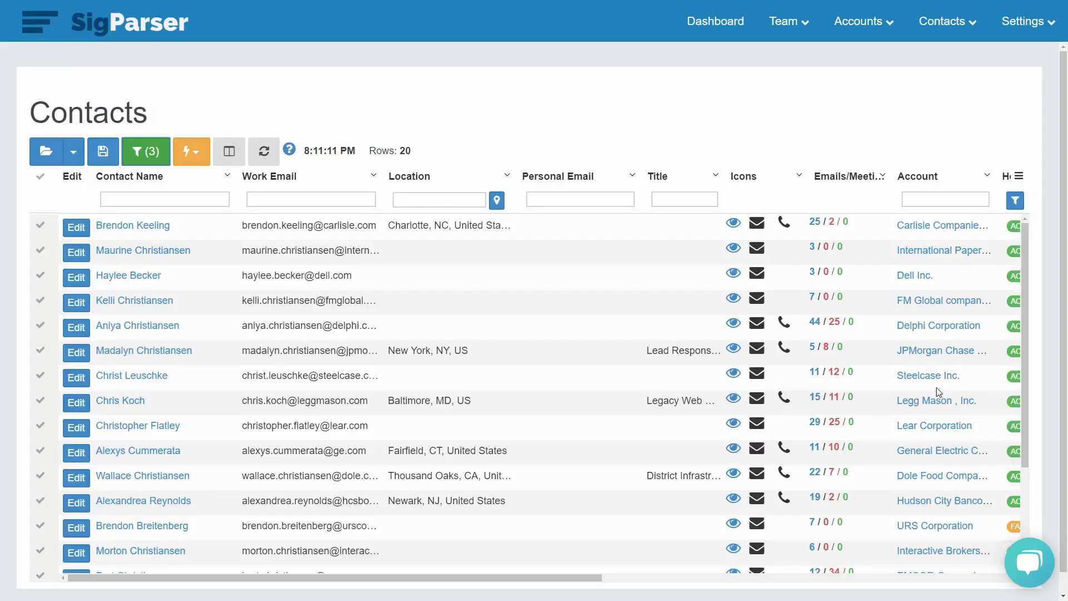
Step: Look through the filtered contacts and clear all rules in the Filter Designer
scroll(456, 323, down, 3)
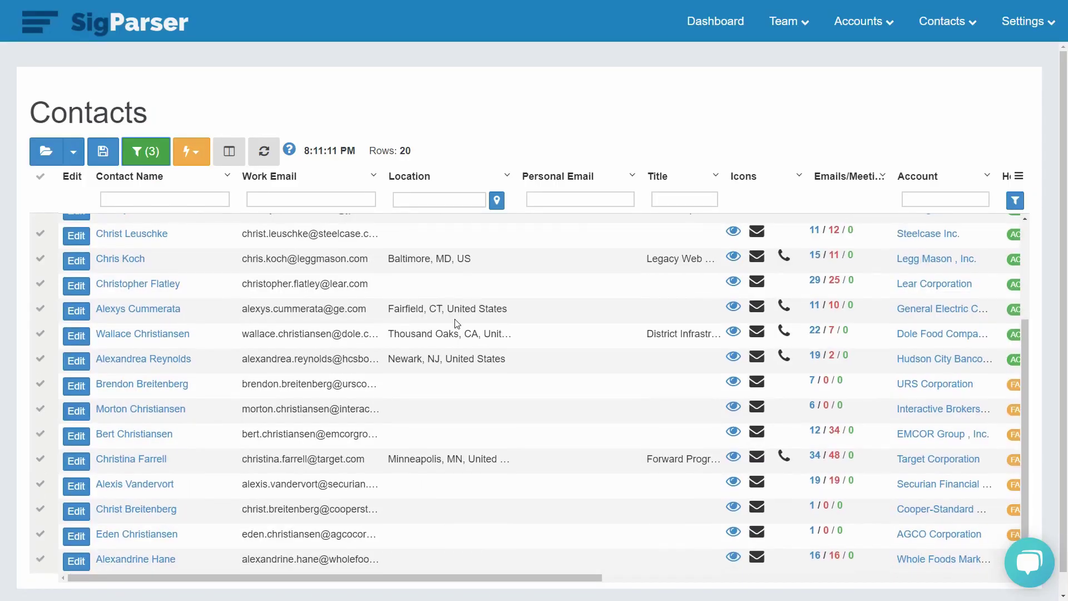
scroll(456, 322, up, 3)
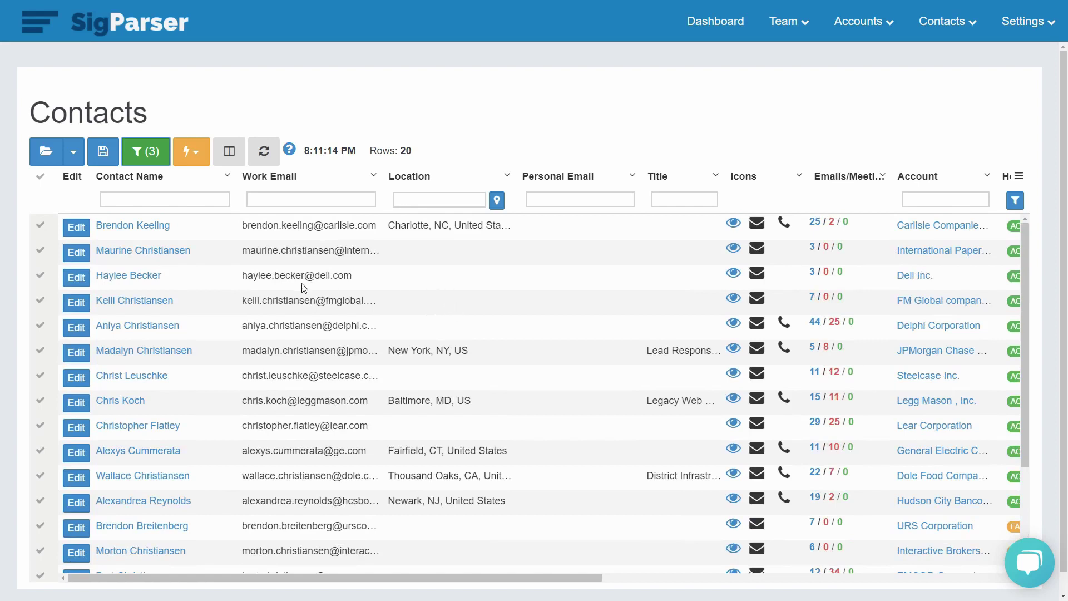
click(152, 161)
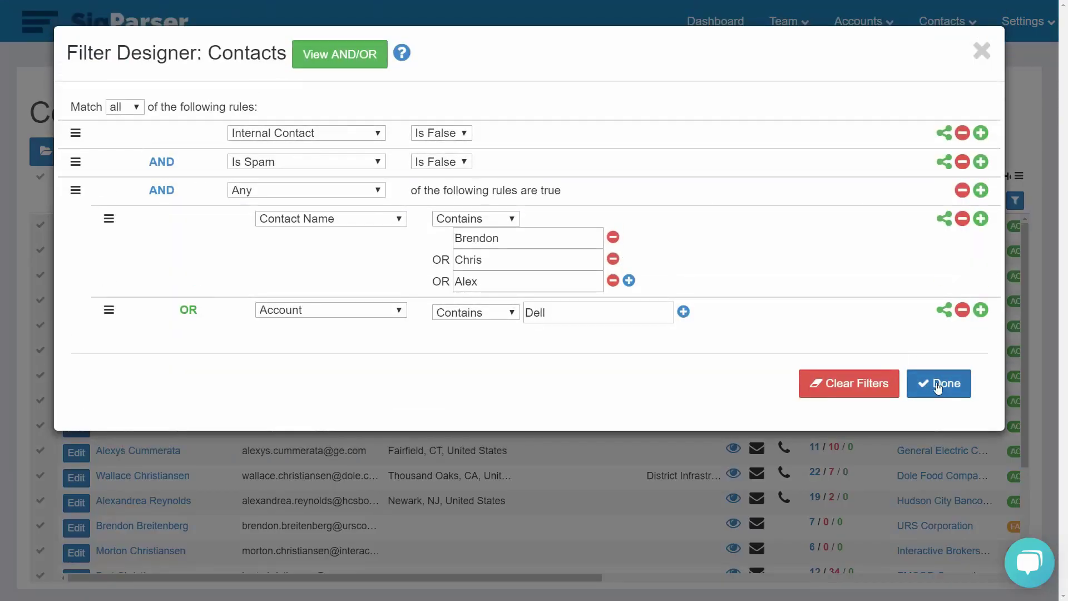
click(838, 392)
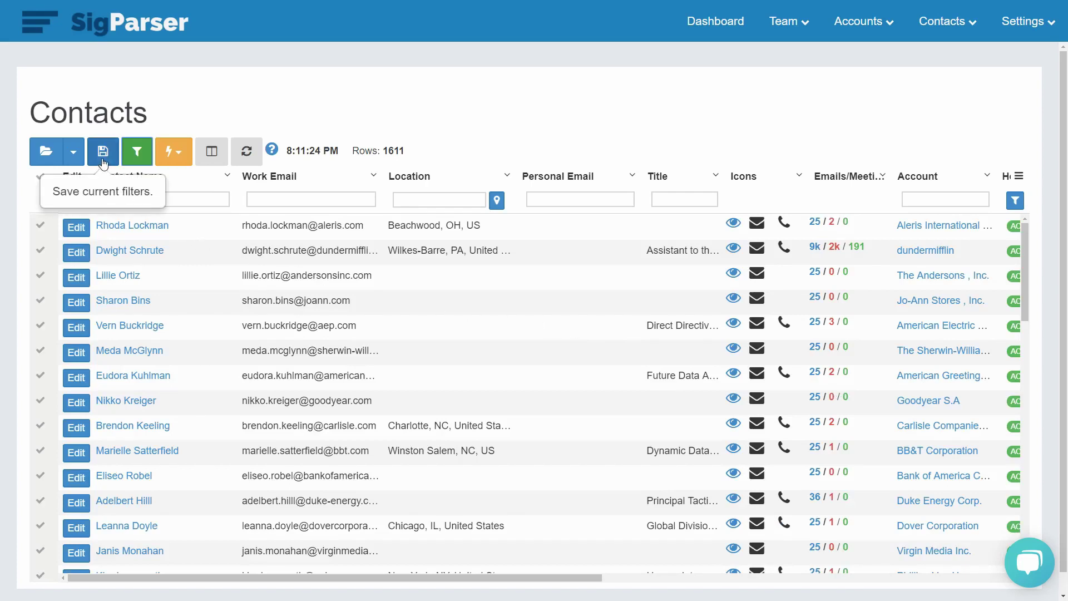
Step: Load the External Contacts global filter and switch to the VIP Contacts global filter
click(81, 156)
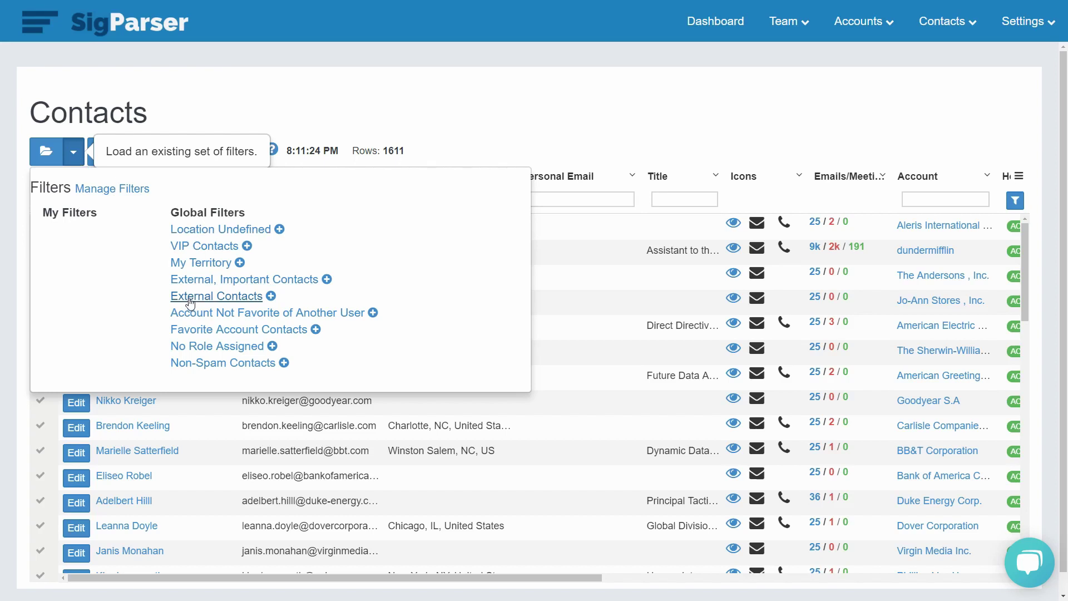
click(217, 296)
click(83, 151)
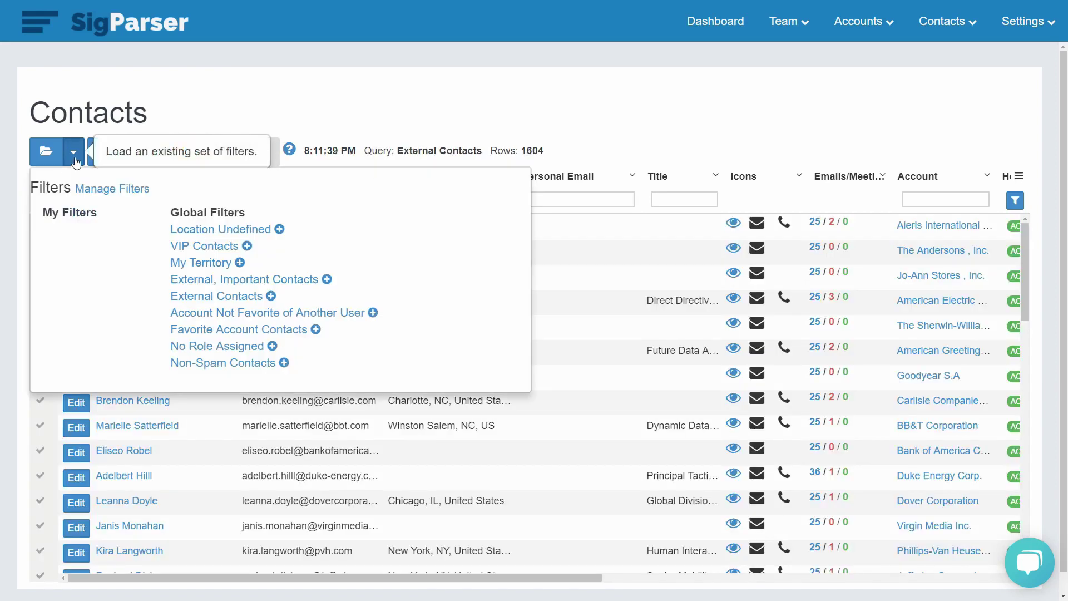
click(204, 246)
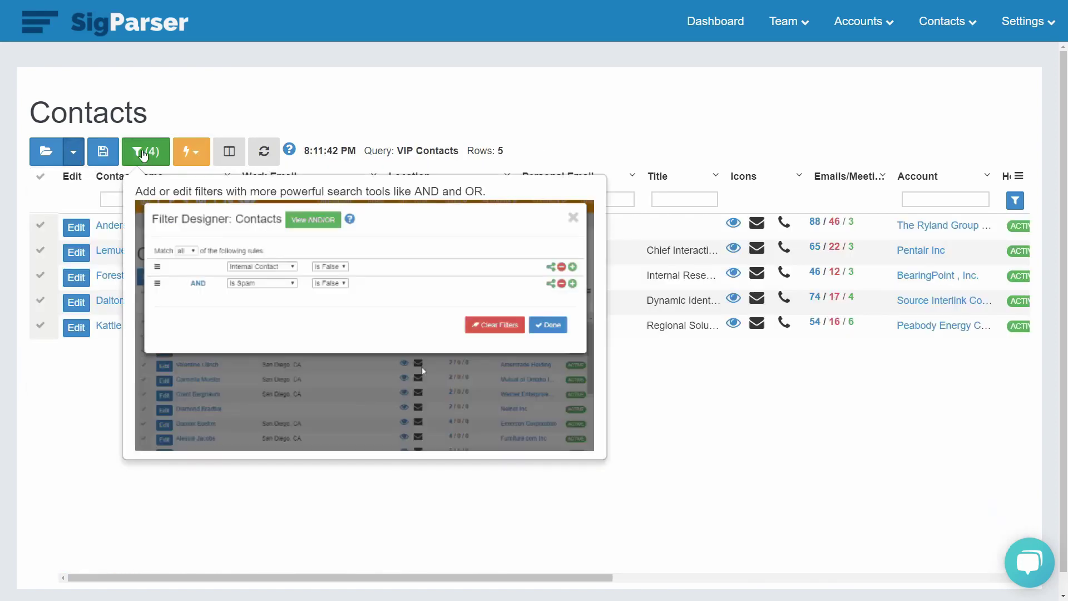
Step: Examine the VIP Contacts rules and their AND/OR summary in the Filter Designer, and close it
click(144, 153)
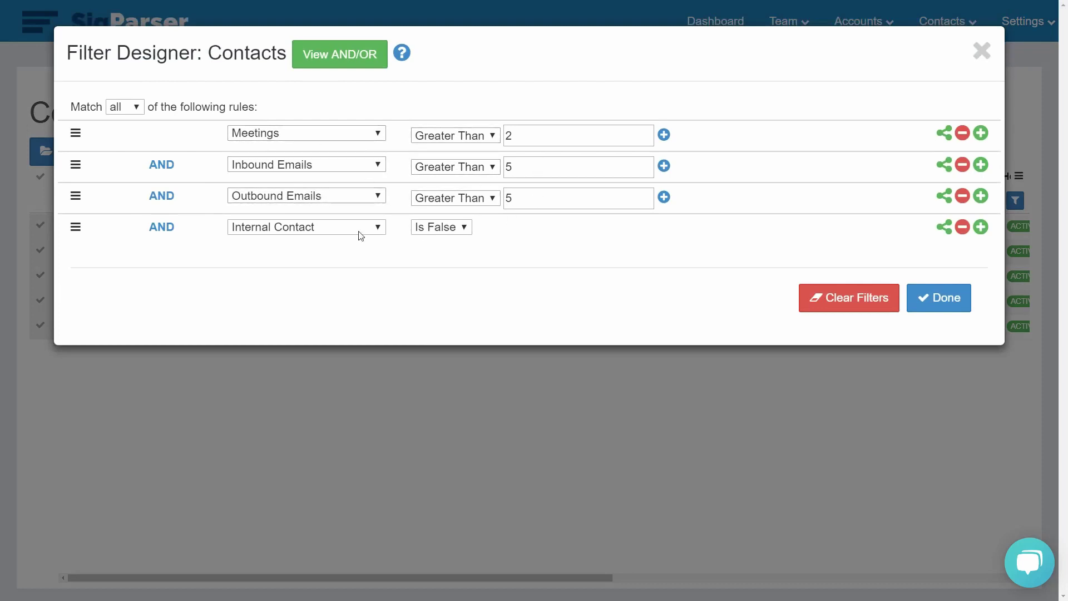
click(354, 64)
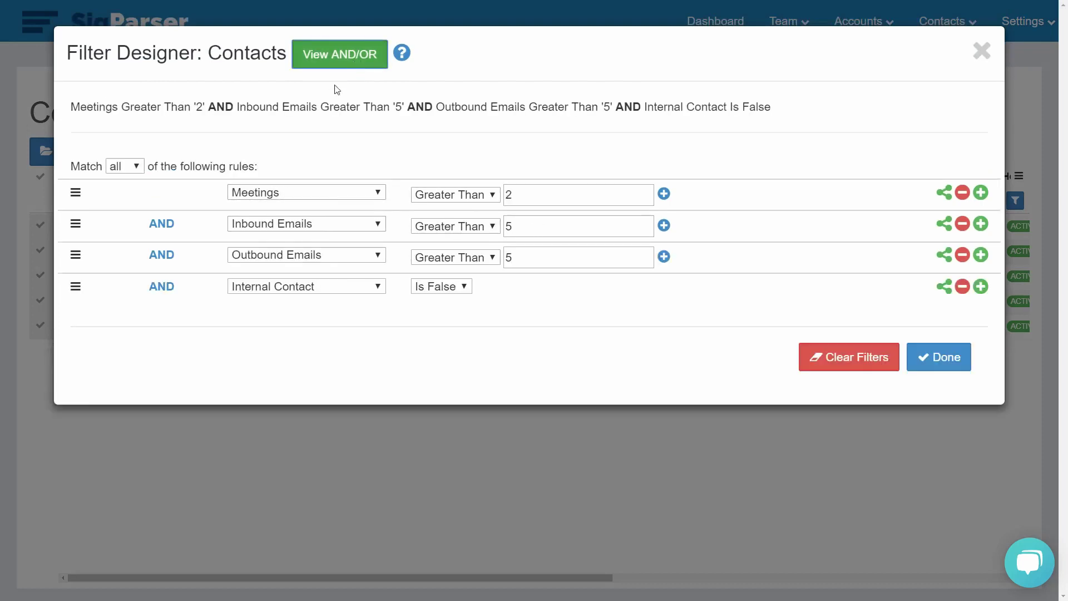
drag(79, 103, 479, 110)
click(480, 110)
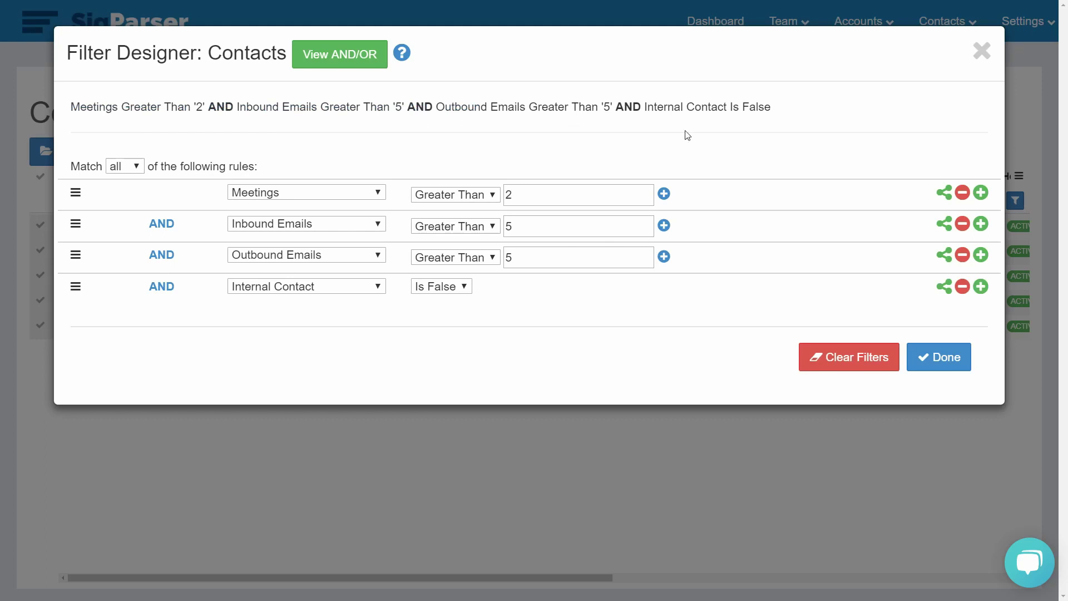
click(964, 361)
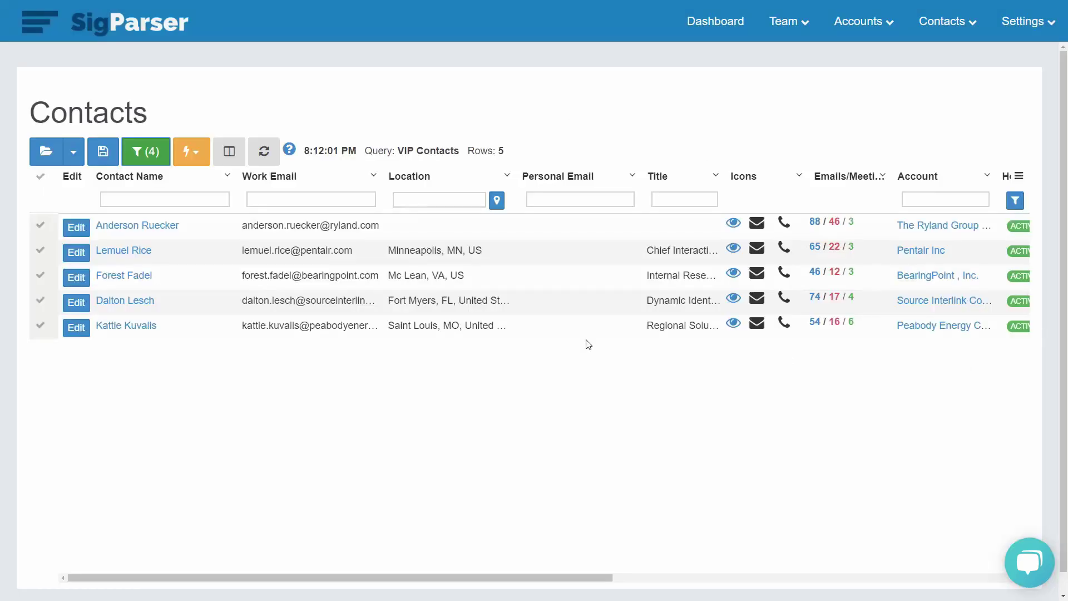
Step: Save the current filter conditions as "My New Query"
click(103, 156)
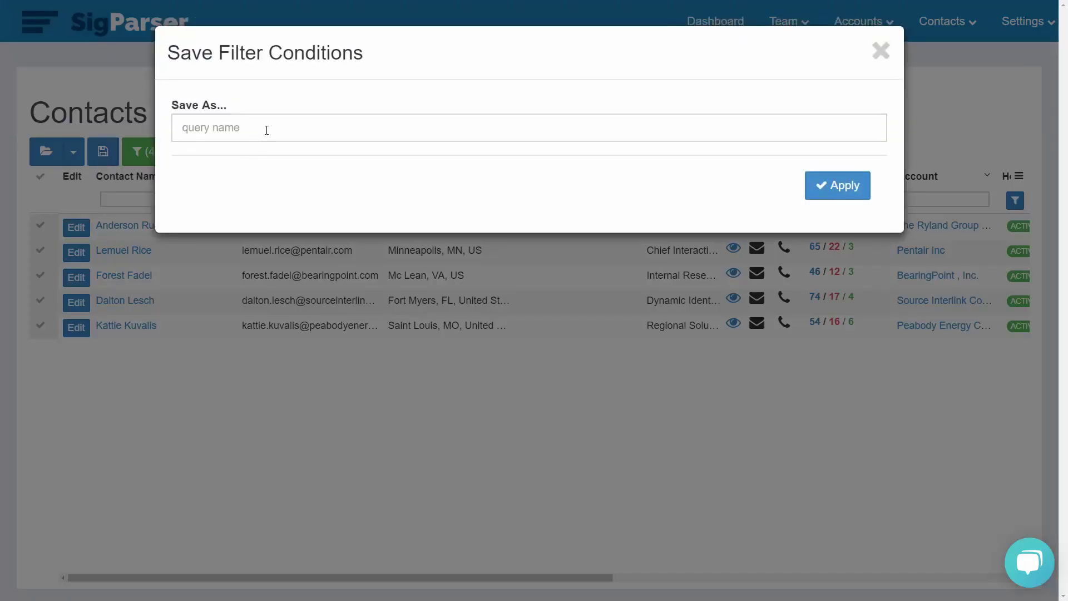
text(My New Query)
click(837, 186)
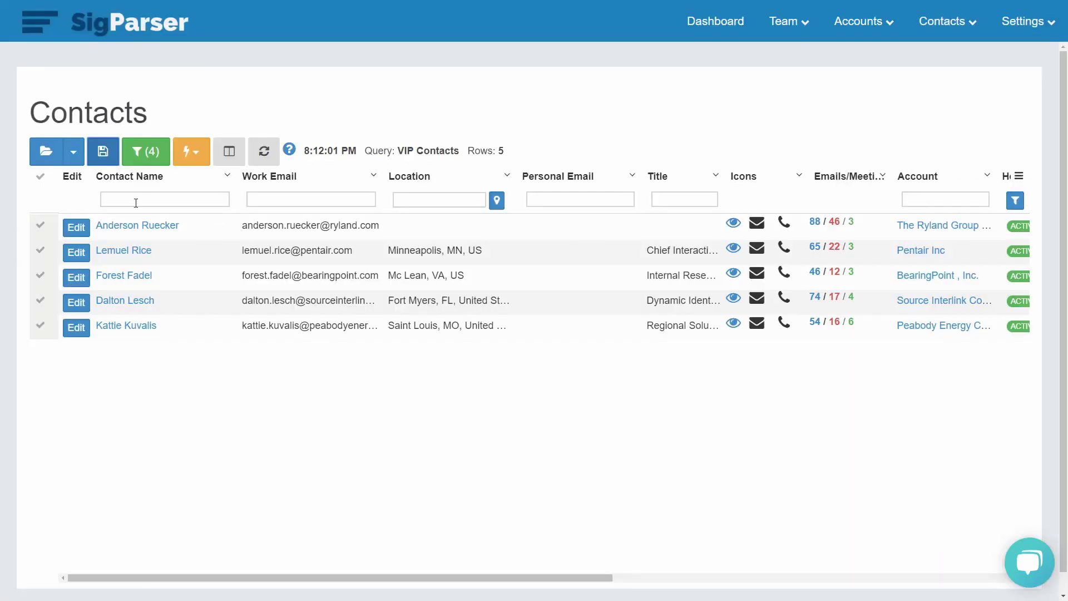
Step: Load the saved My New Query filter and switch to the External, Important Contacts global filter
click(76, 158)
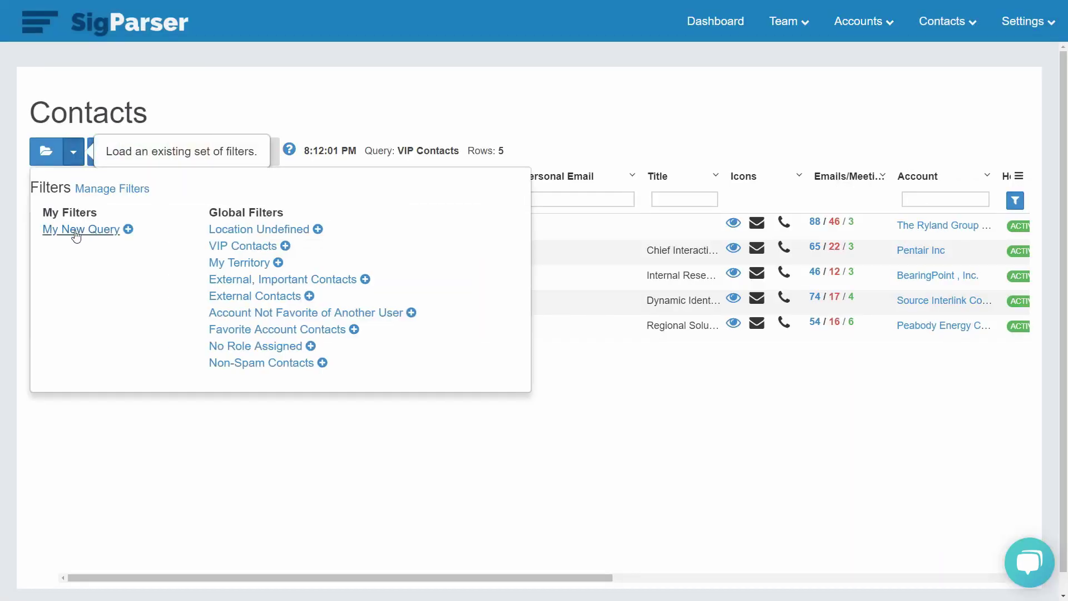
click(77, 236)
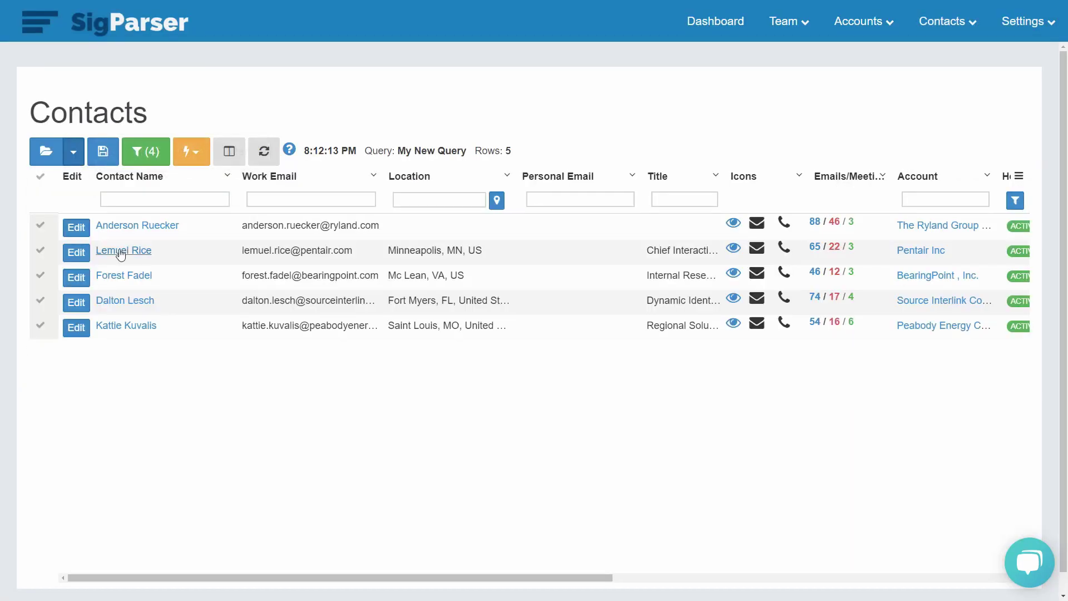
click(73, 151)
click(282, 279)
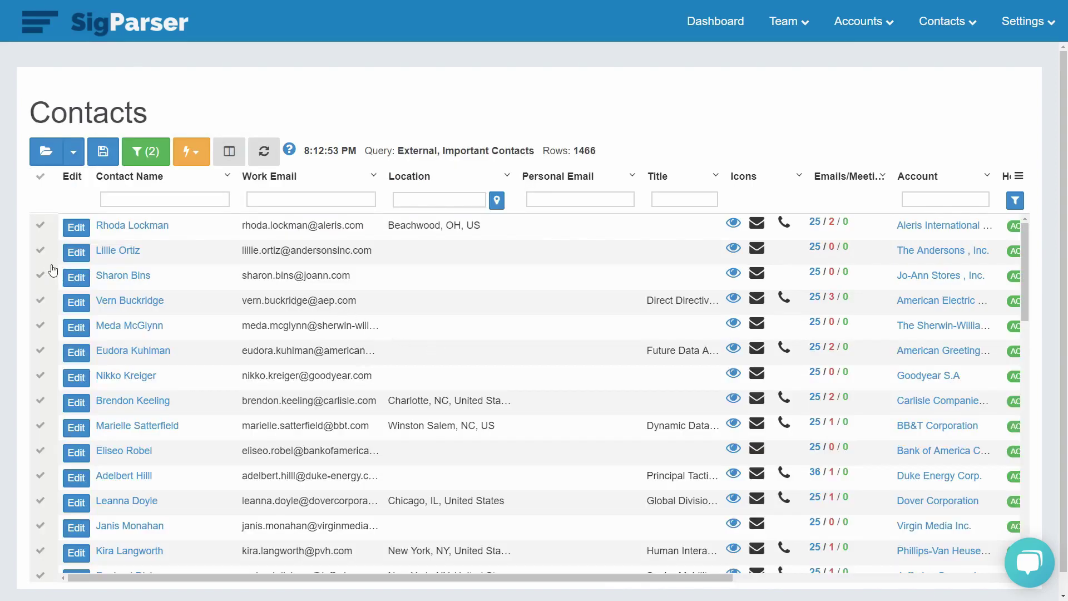
Step: Select the second to fifth contacts in the grid and add them to the Xmas Cards 2018 list
drag(41, 254, 42, 330)
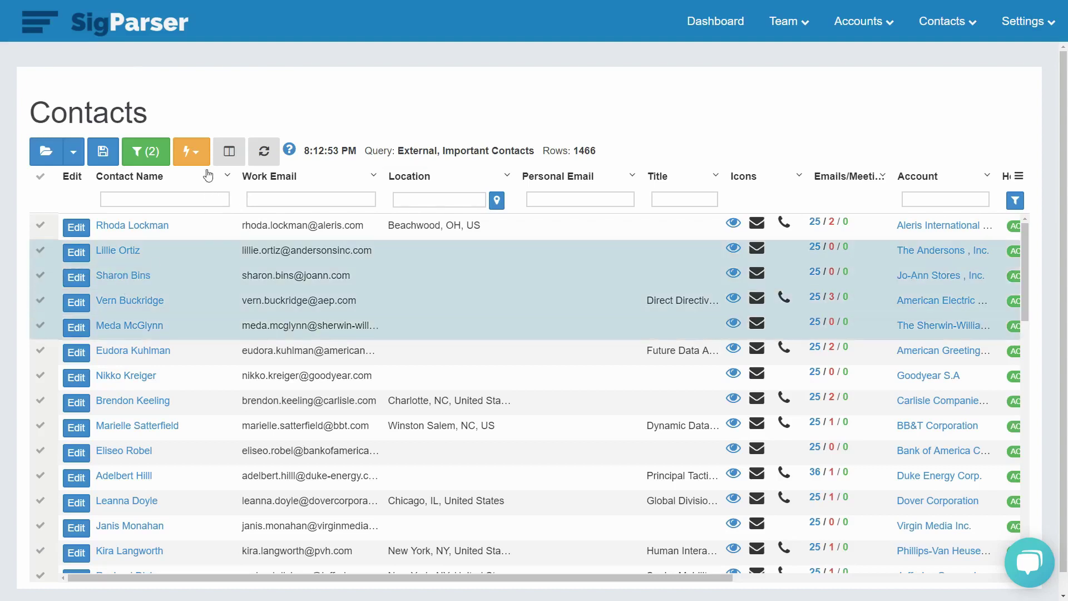
click(192, 152)
click(198, 205)
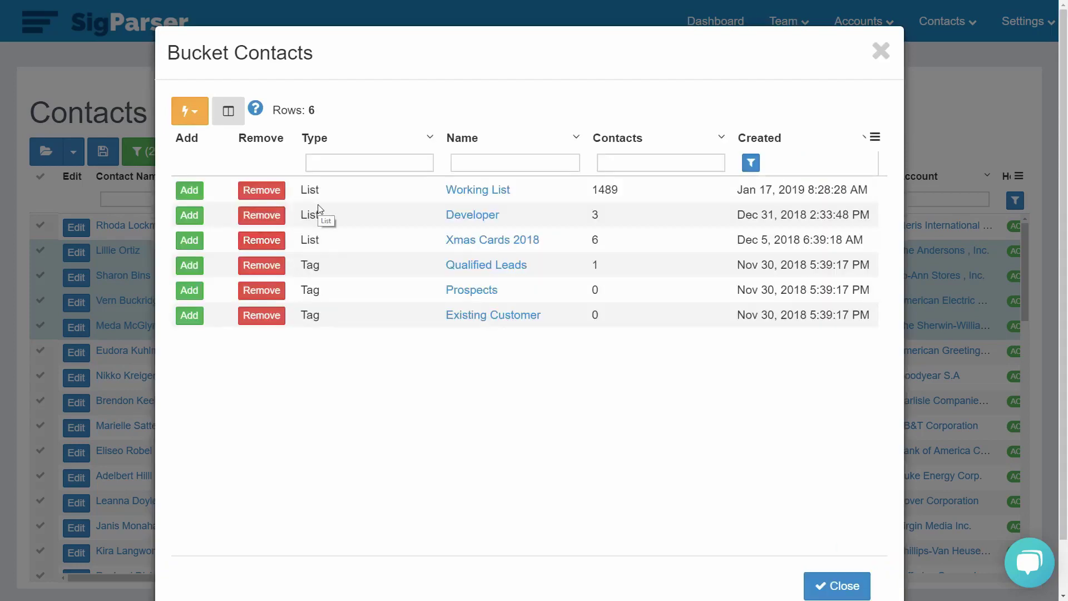
click(345, 161)
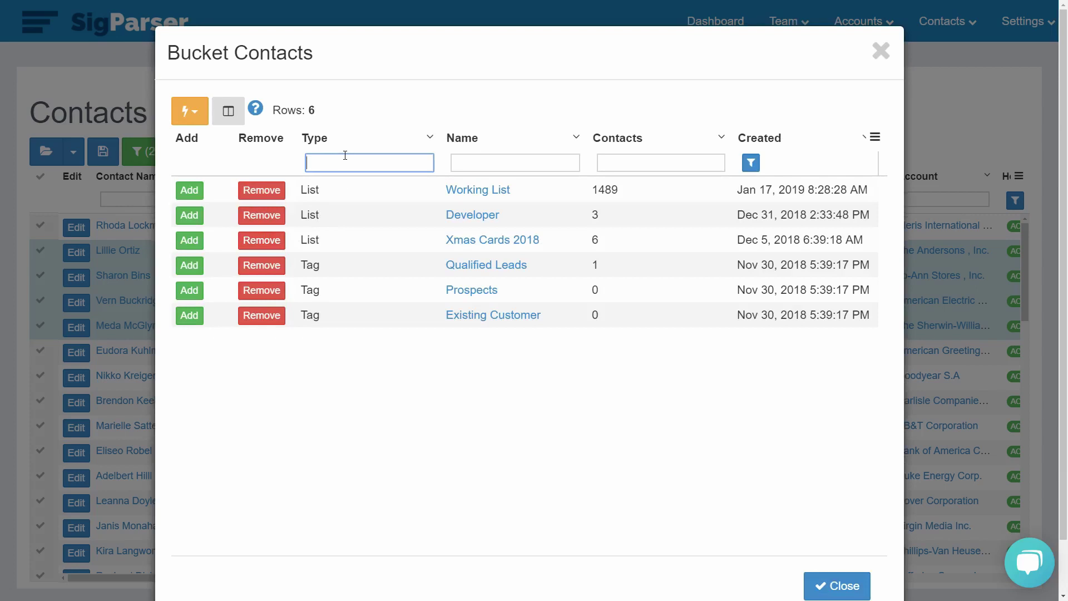
click(188, 244)
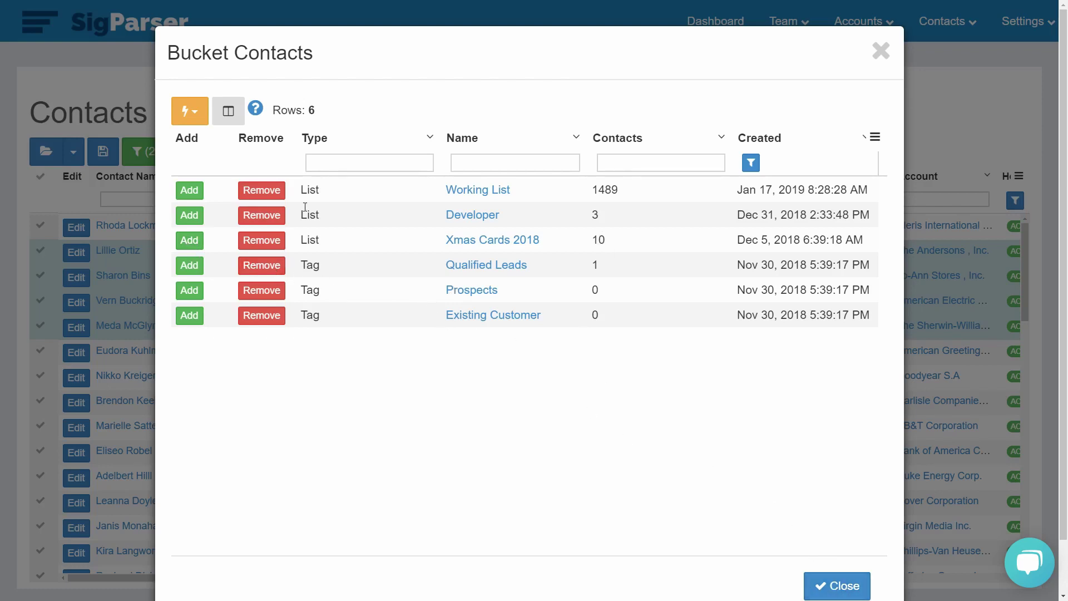
Step: Create a non-private tag bucket named 2019 Prospects, add the selected contacts to it, and close the bucket dialog
click(190, 110)
click(202, 160)
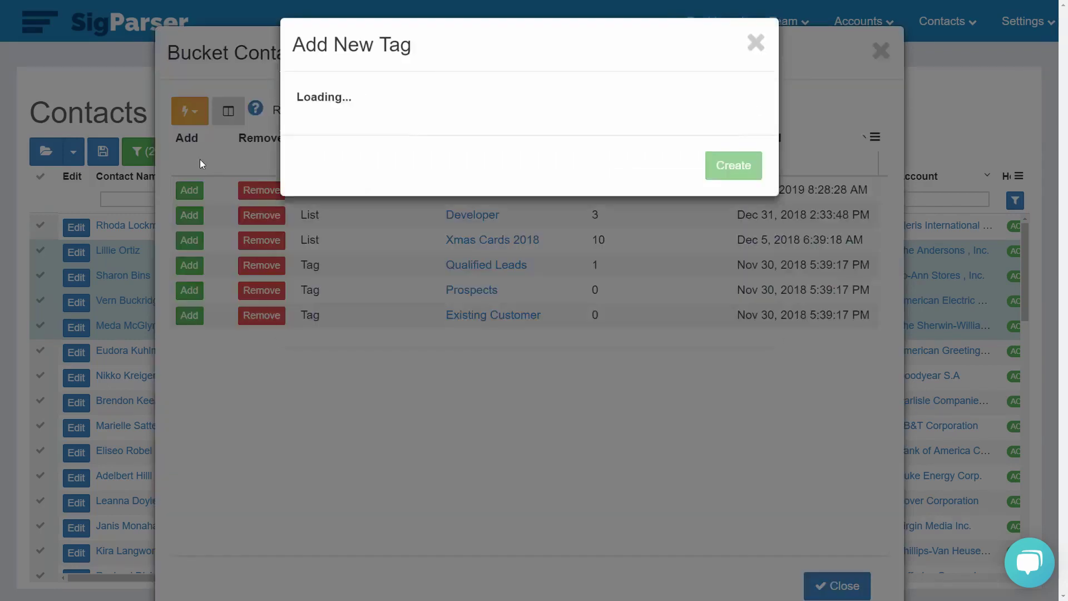
click(343, 137)
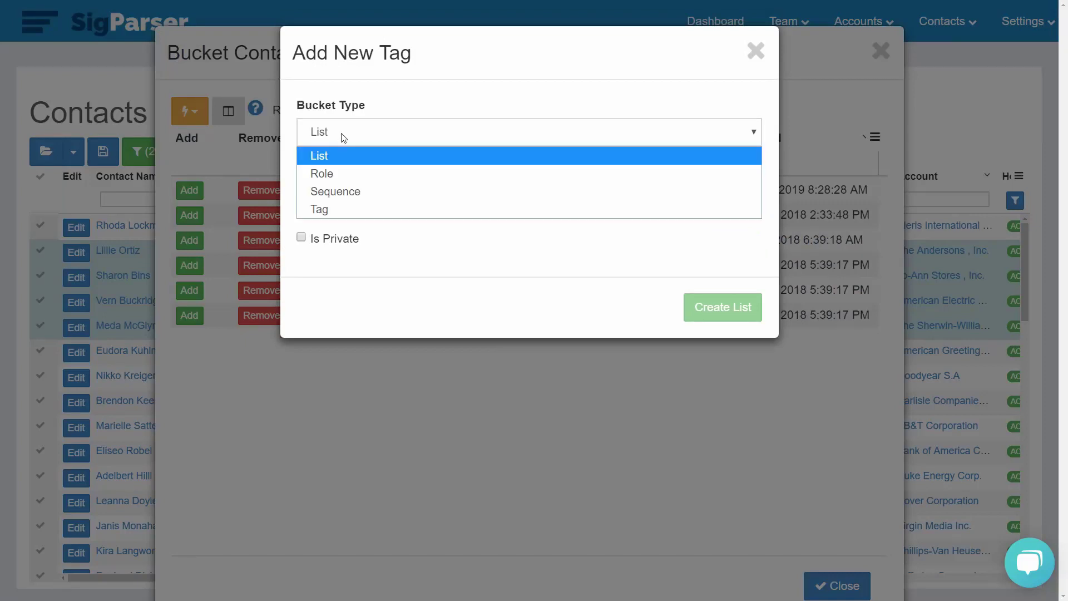
click(343, 137)
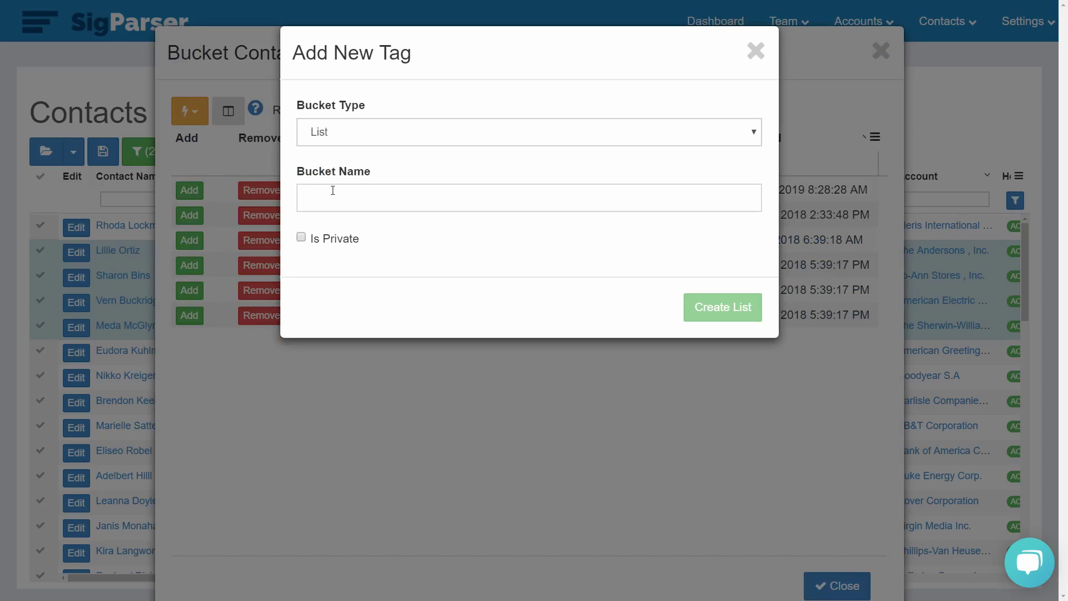
click(320, 136)
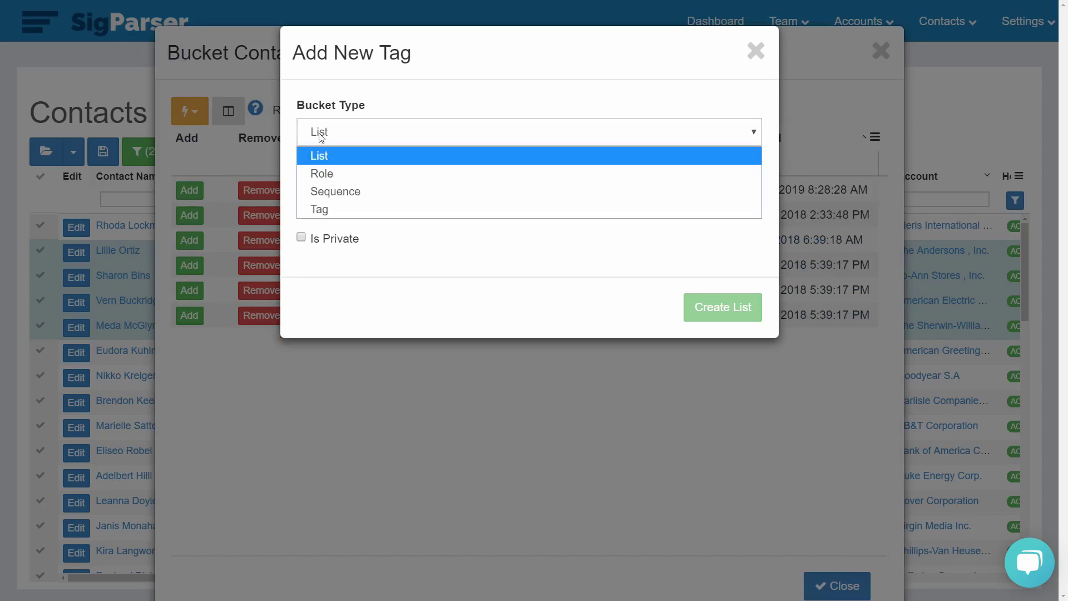
click(322, 205)
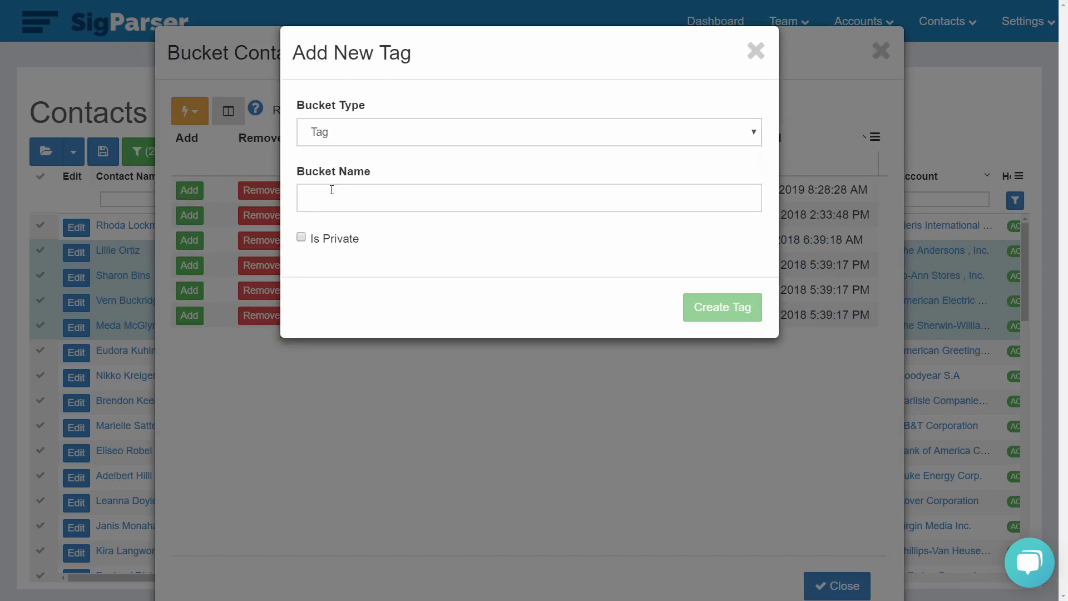
click(332, 190)
text(2019 Prospects)
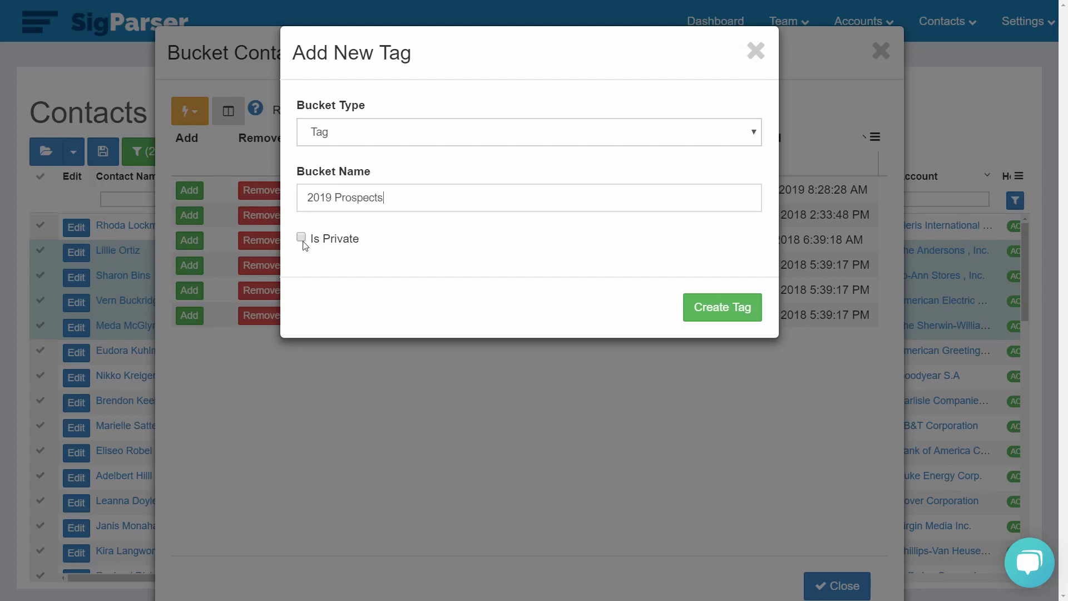
click(693, 309)
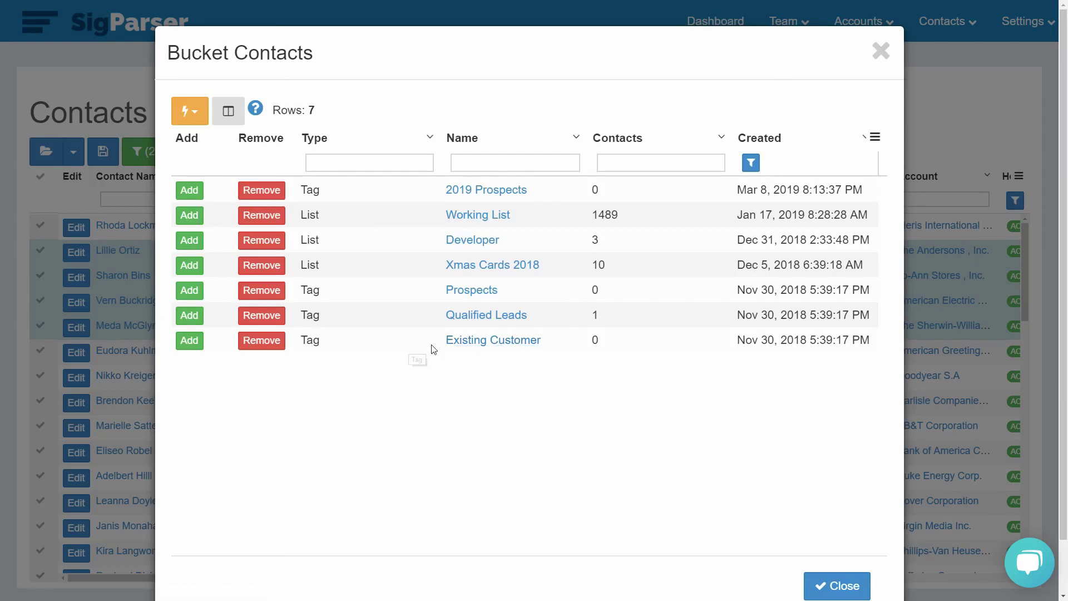
key(Escape)
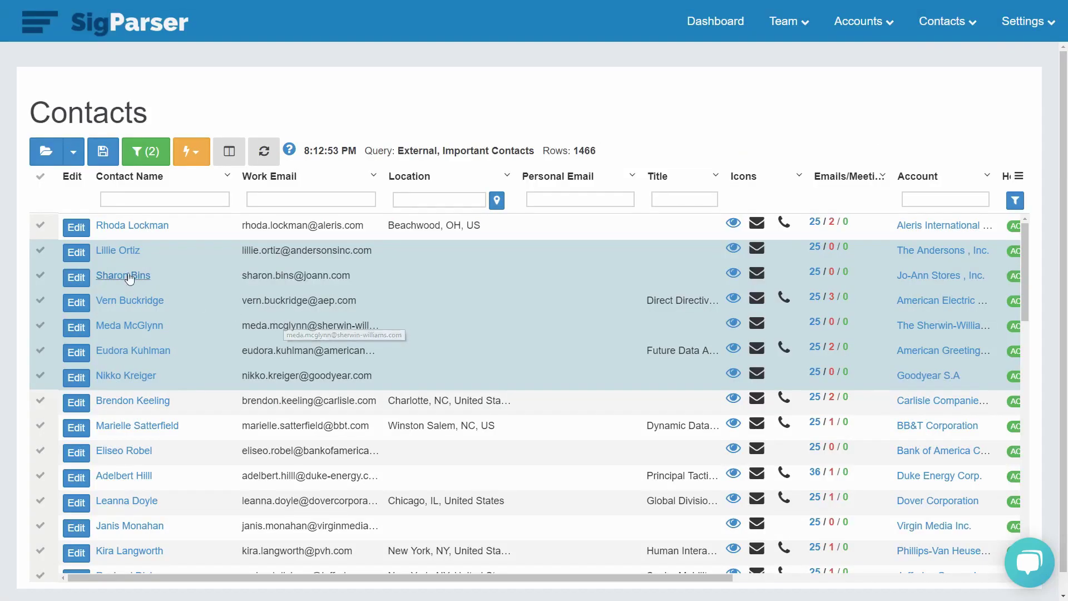
Step: Check the buckets on the second contact's profile, and open the 2019 Prospects tag from the Buckets list
click(113, 250)
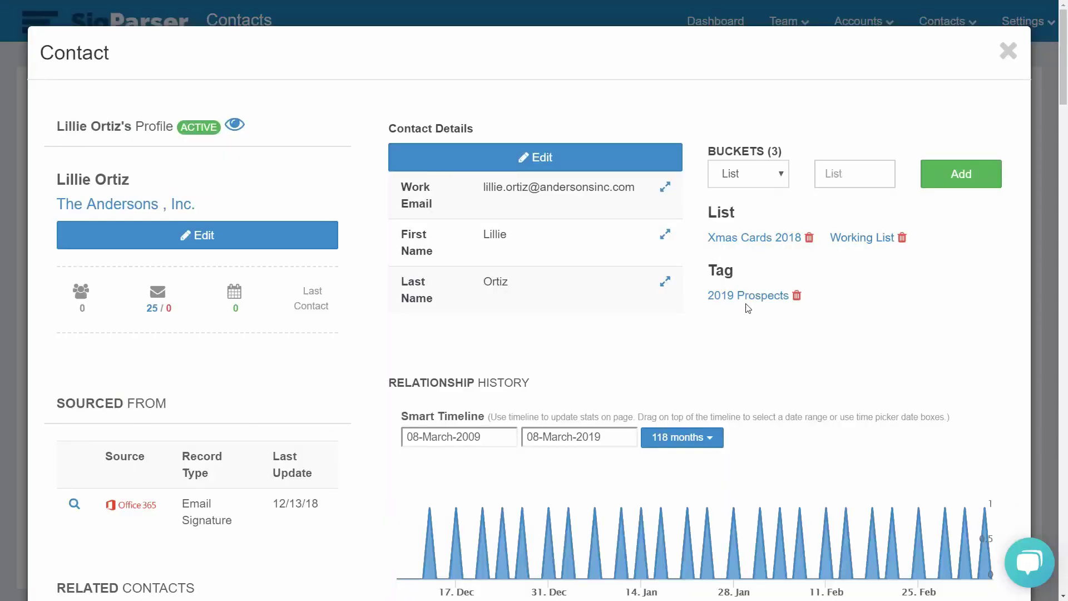
click(1002, 64)
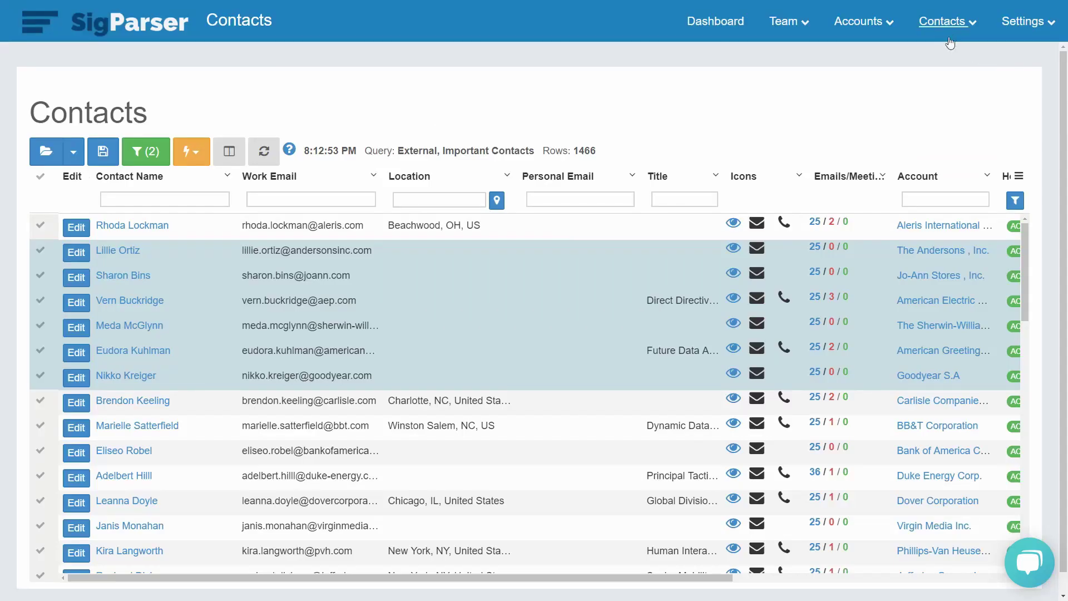
click(944, 22)
click(913, 76)
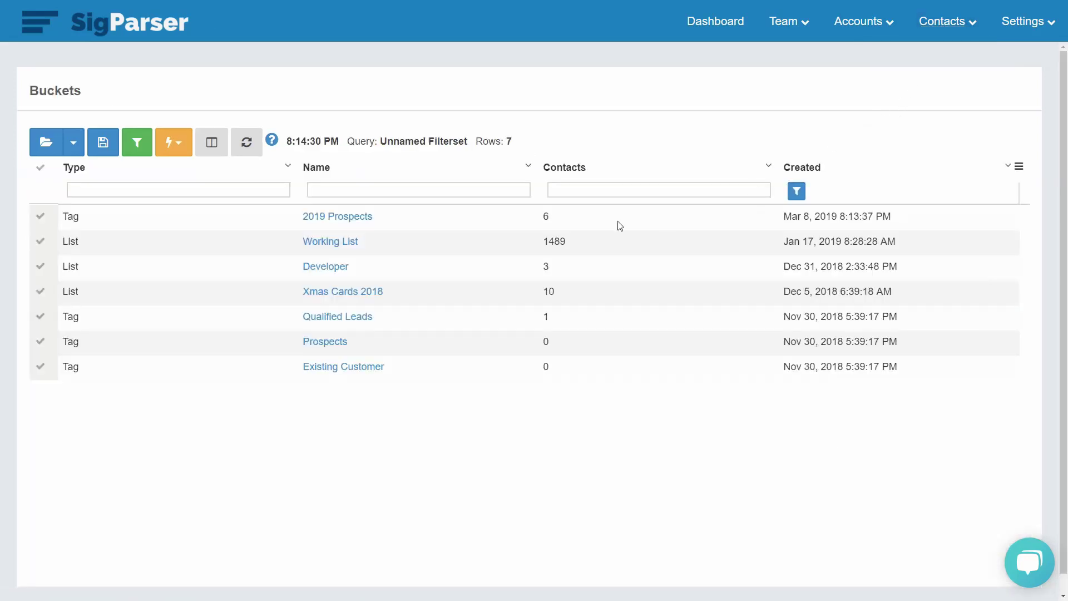
click(333, 217)
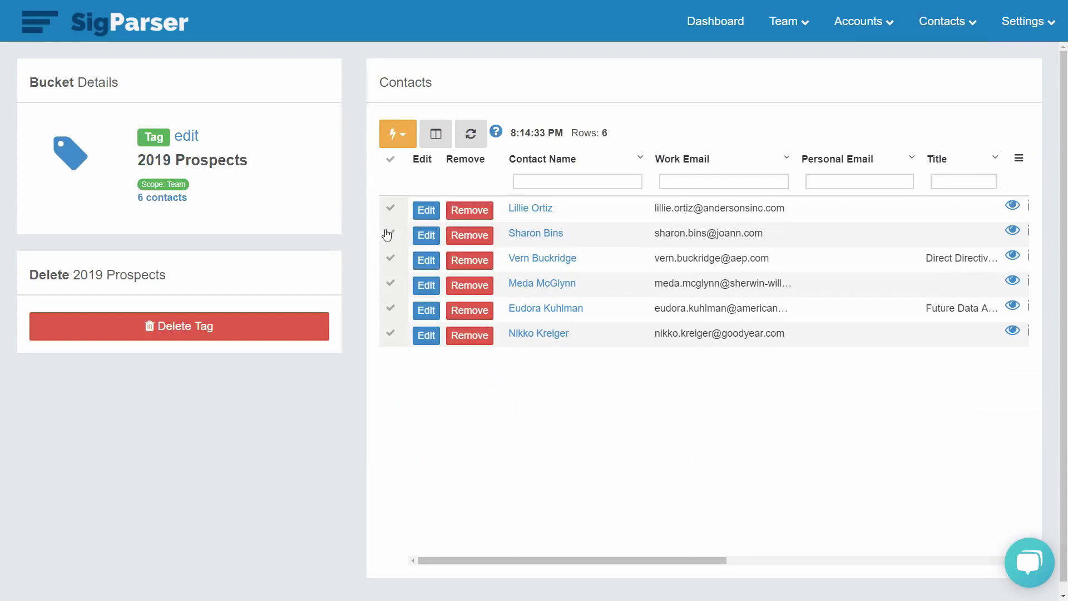
Step: Remove the second and fifth contacts from the 2019 Prospects tag and refresh its contact list
click(482, 239)
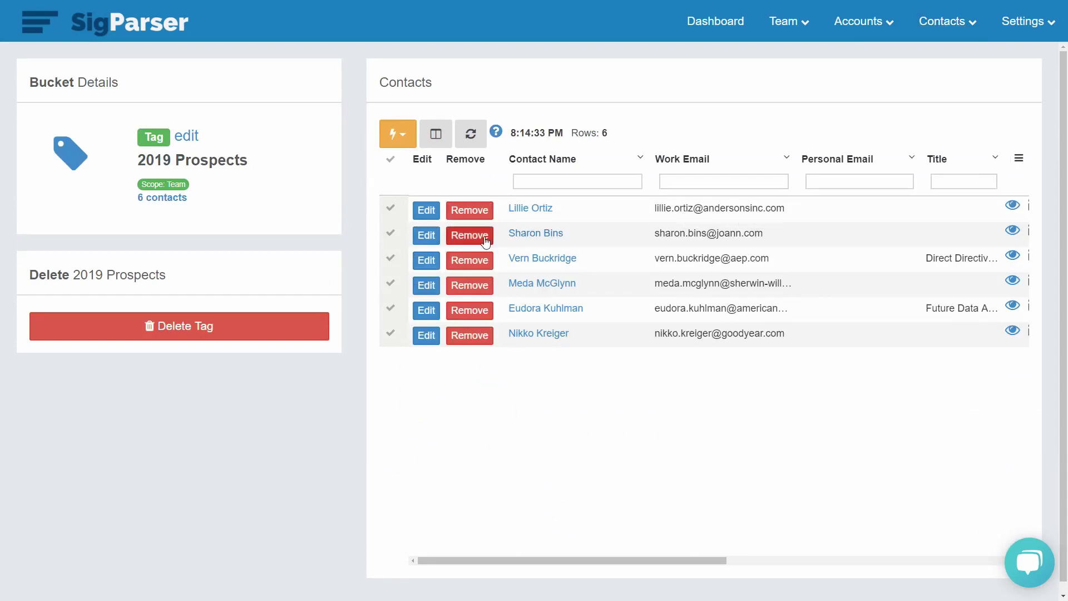
click(478, 312)
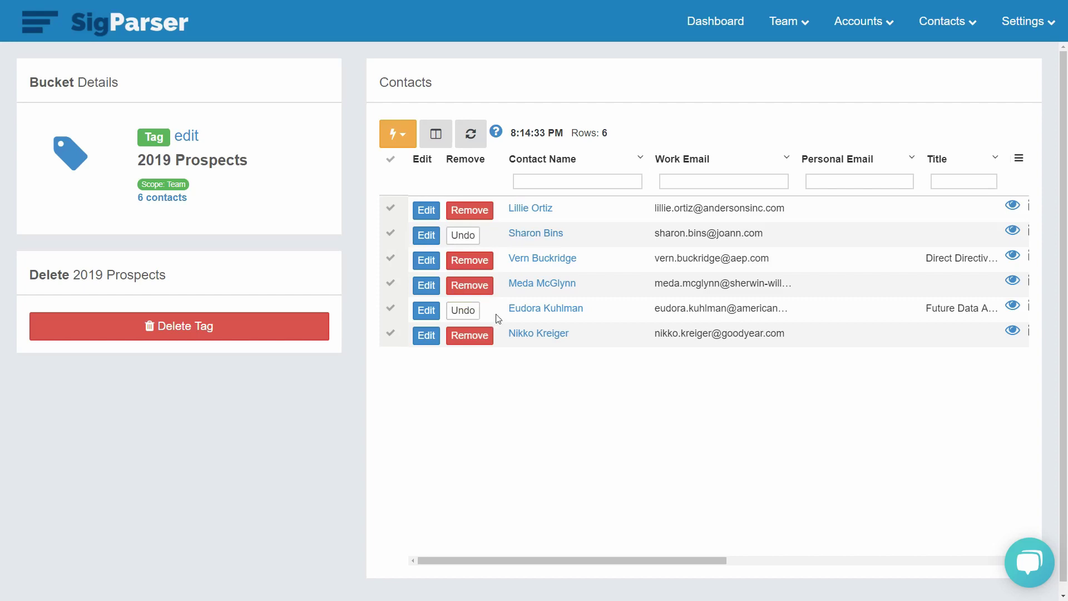
click(471, 134)
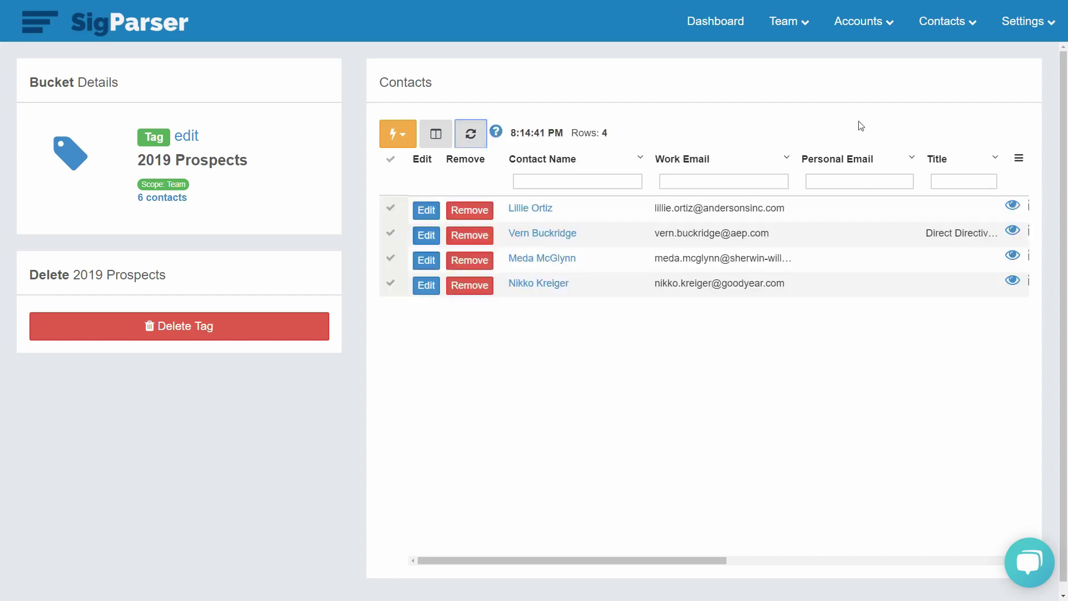
Step: Export the contacts in the 2019 Prospects tag to a file and close the export dialog
click(944, 21)
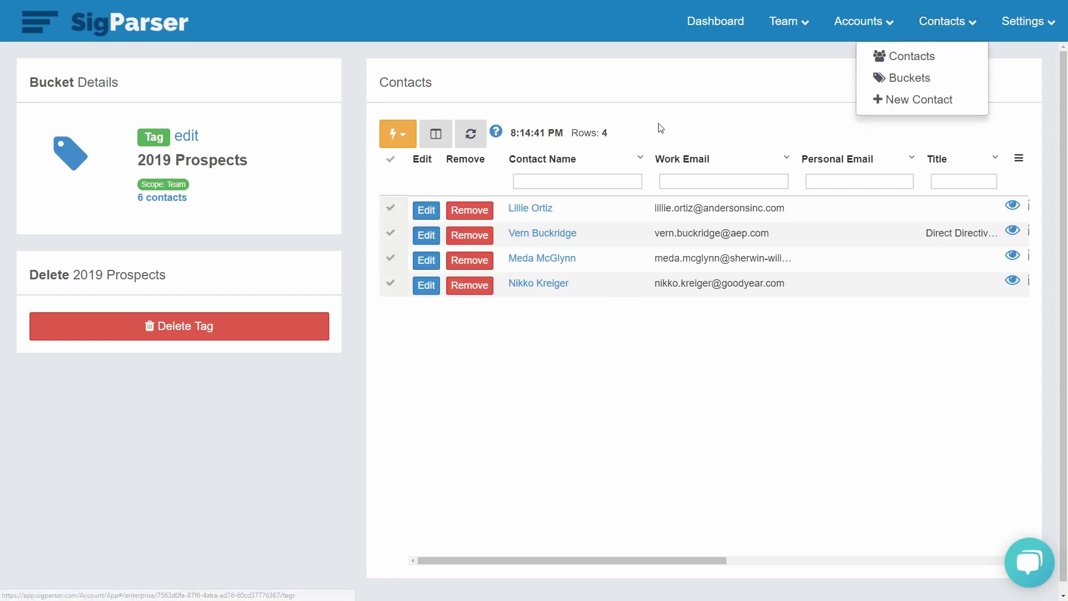
click(398, 134)
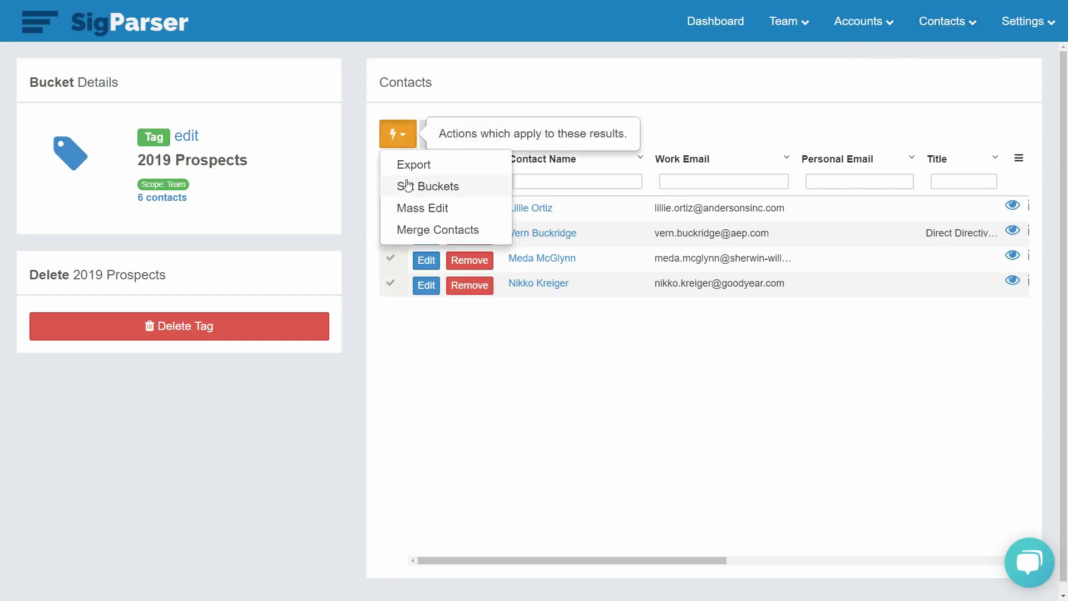
click(409, 166)
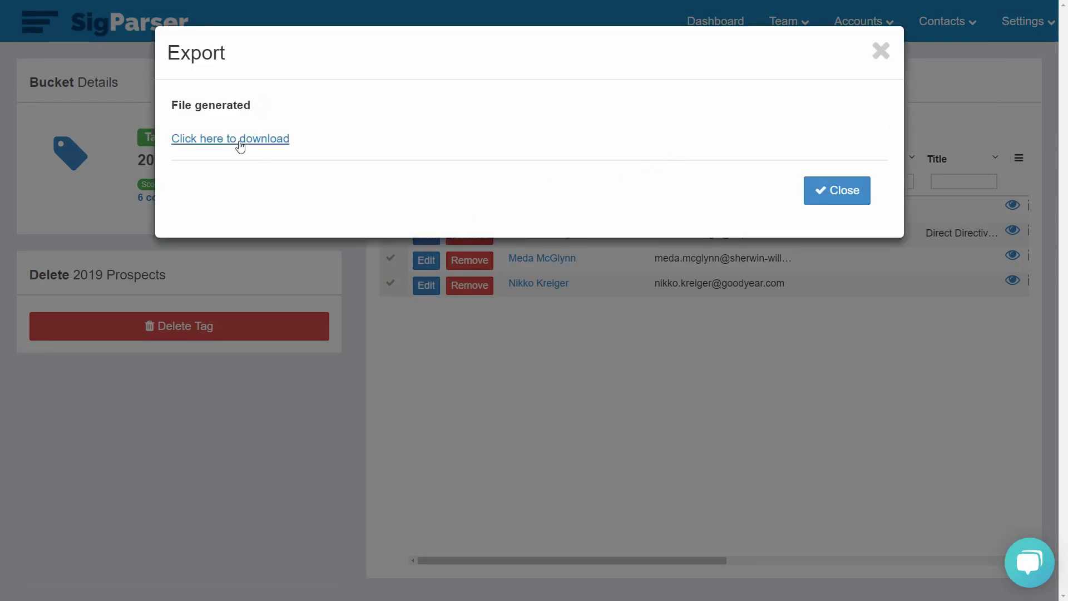
click(880, 53)
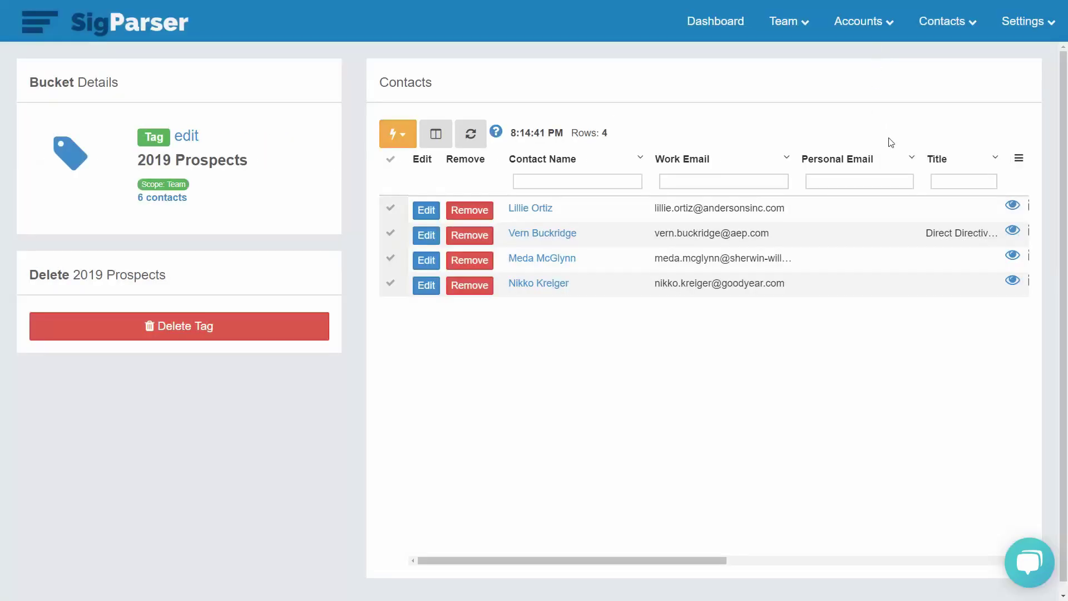